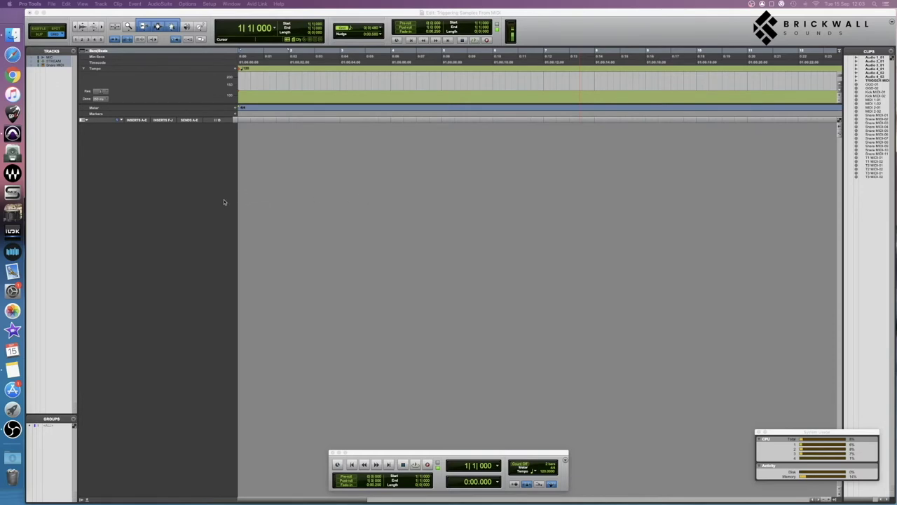
Create one new mono audio track, Audio 1, and show it in the Edit window.
left_click(101, 4)
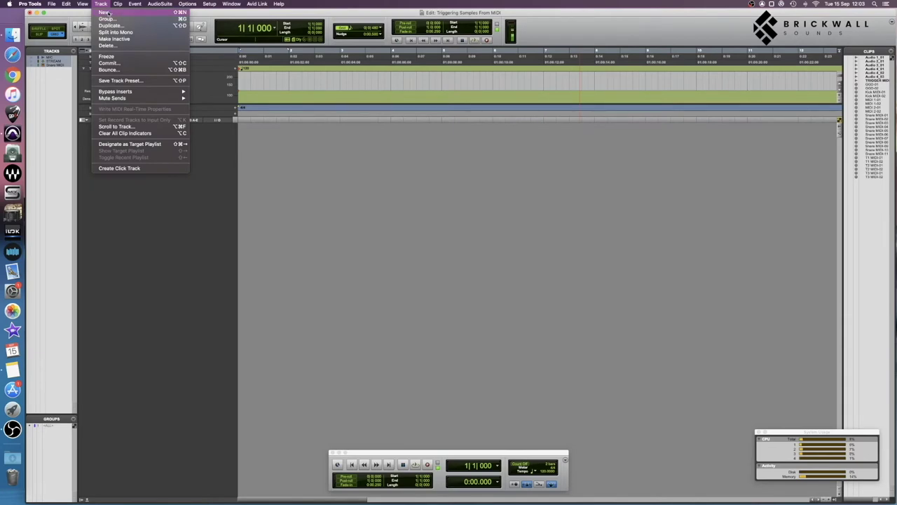
left_click(105, 13)
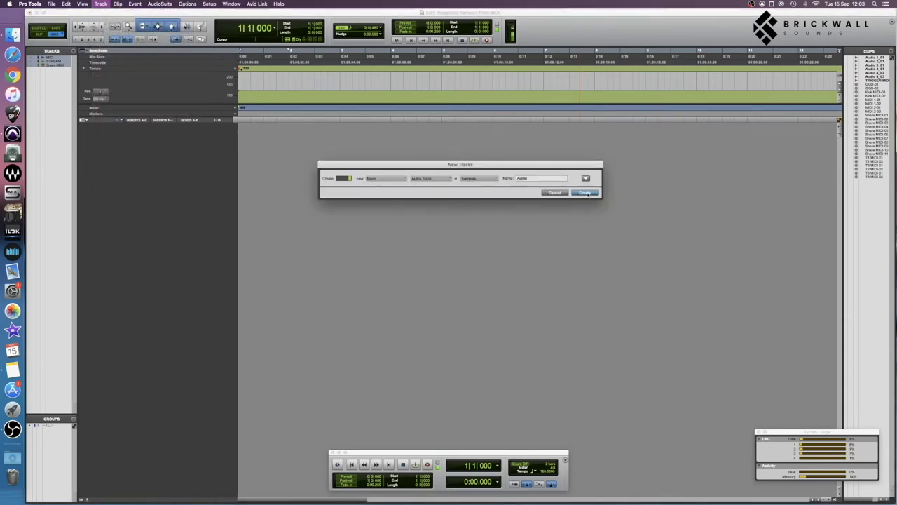
key("Return")
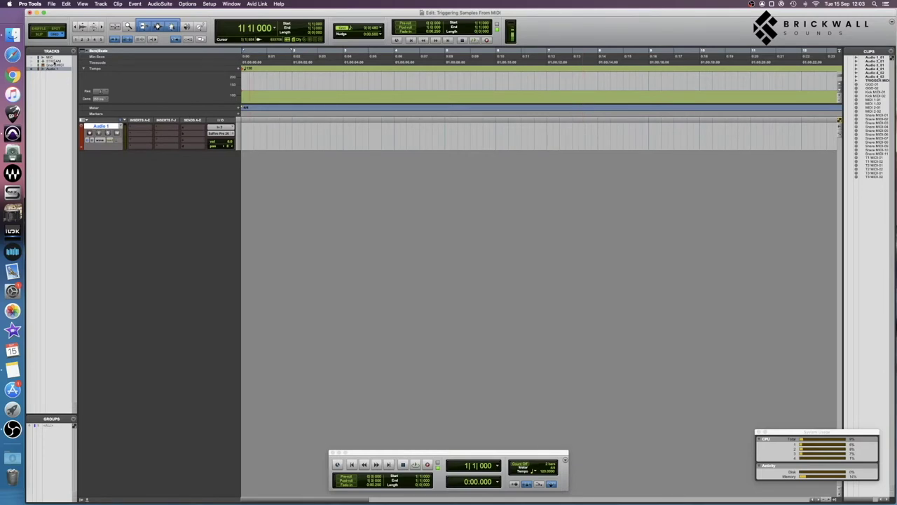
right_click(59, 68)
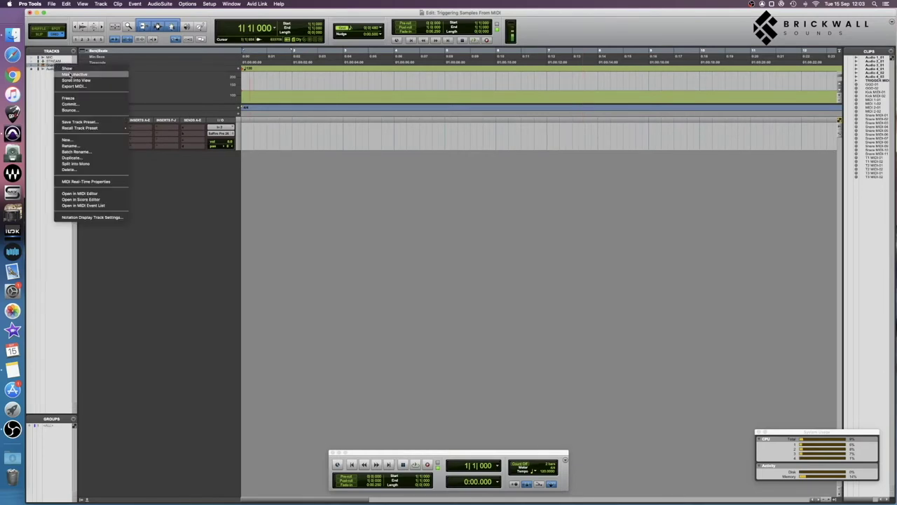
left_click(68, 69)
Import the snare MIDI file and unhide the Snare MIDI track in the Tracks list.
left_click(51, 4)
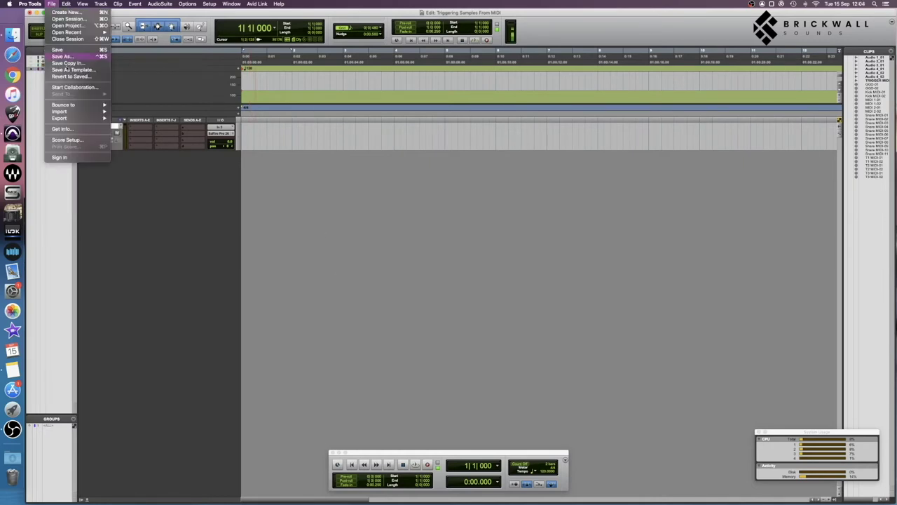
mouse_move(70, 112)
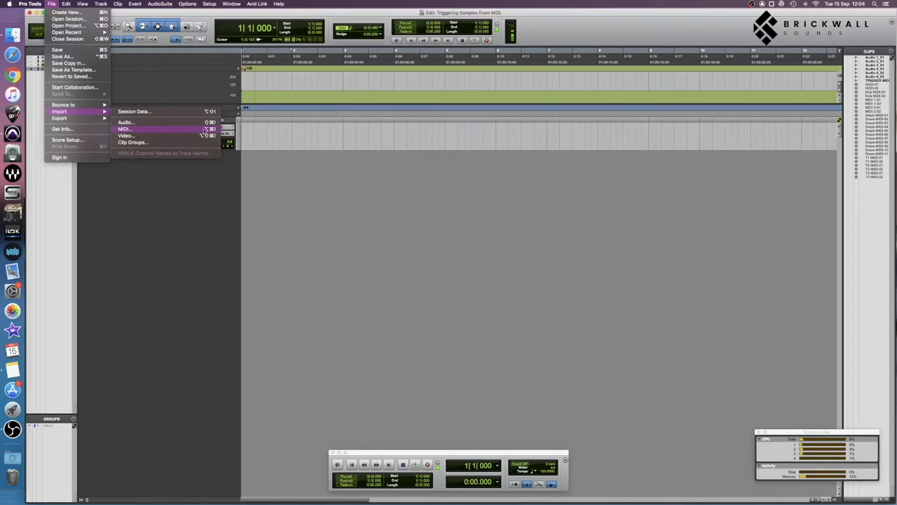
left_click(200, 129)
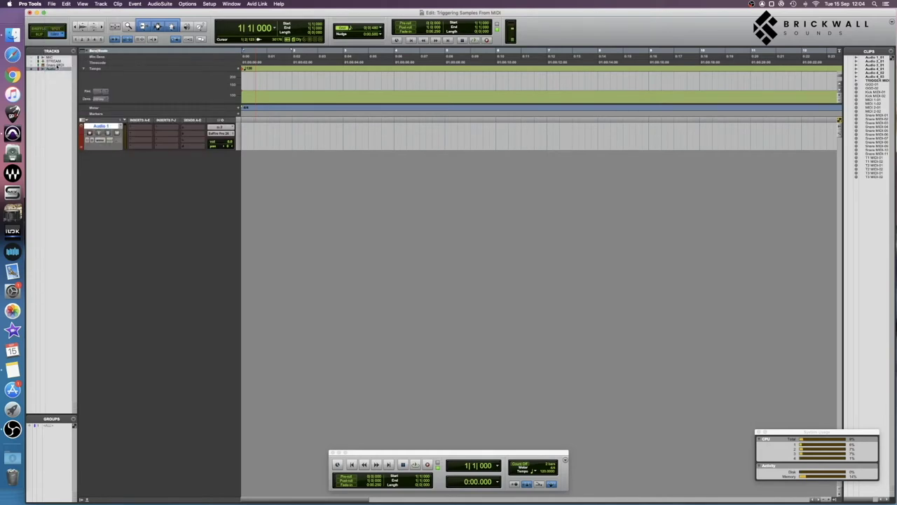
right_click(58, 67)
left_click(72, 69)
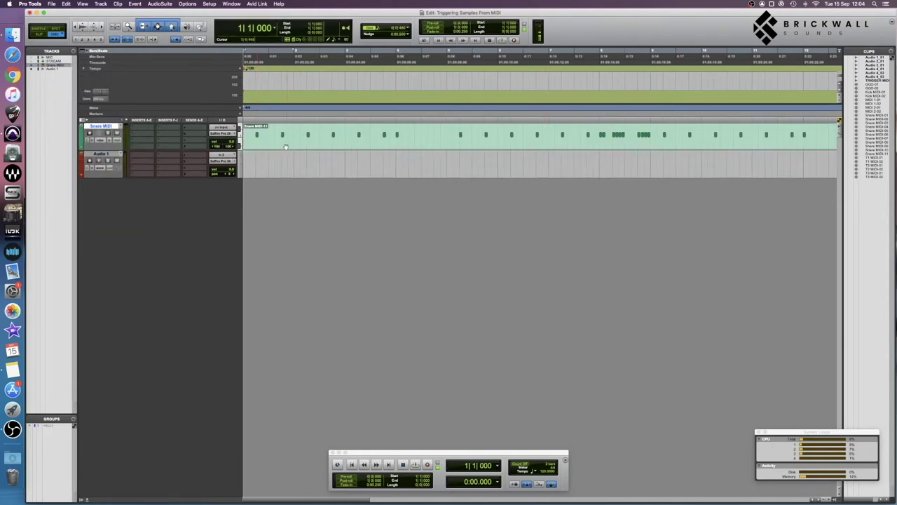
double_click(102, 153)
Rename Audio 1 to 'Snare Trigger' and load mono Trigger 2 from Dynamics on its first insert.
type("Snare Trigger")
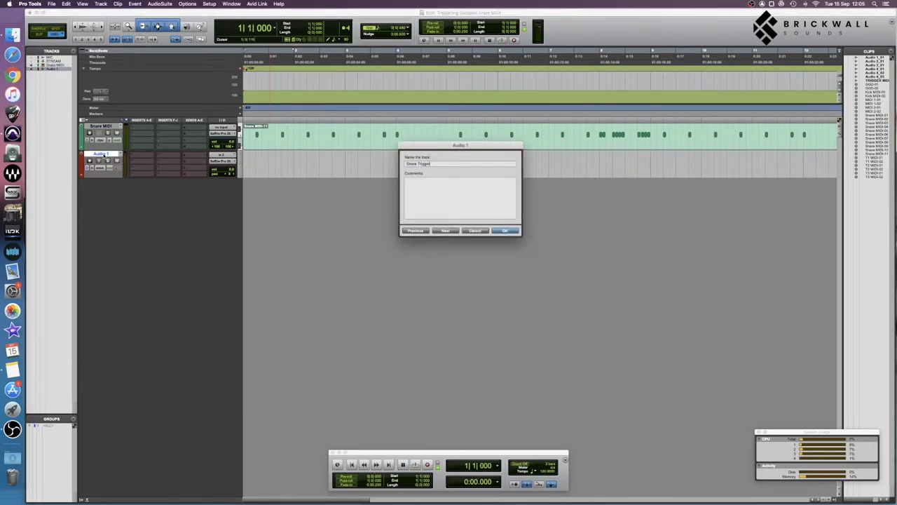
key("Return")
left_click(140, 155)
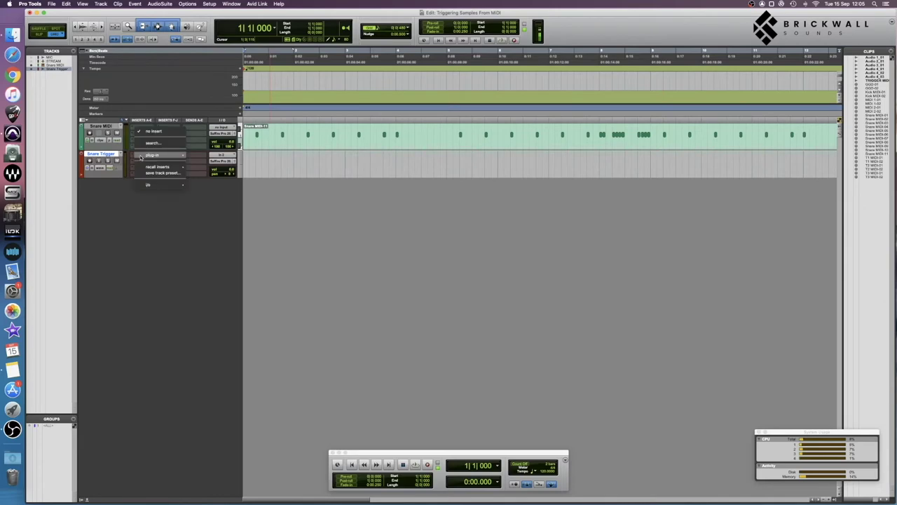
mouse_move(143, 156)
mouse_move(233, 163)
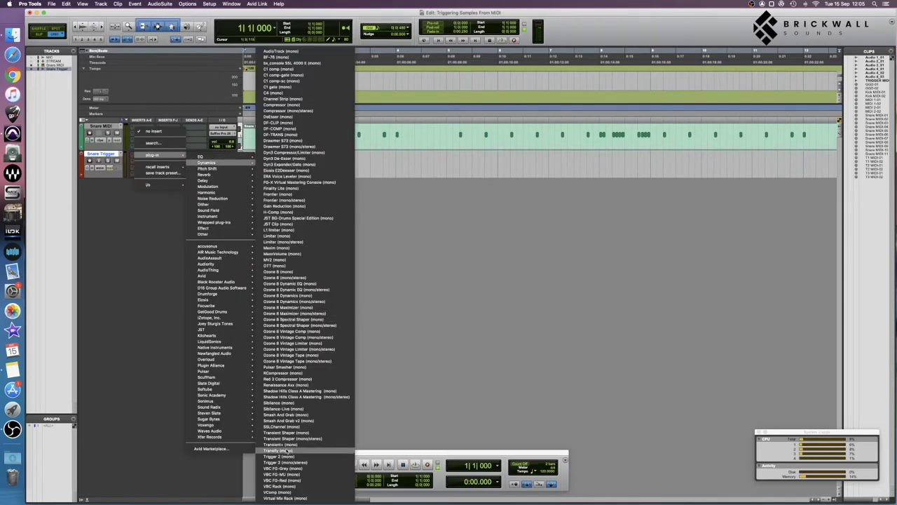
left_click(279, 456)
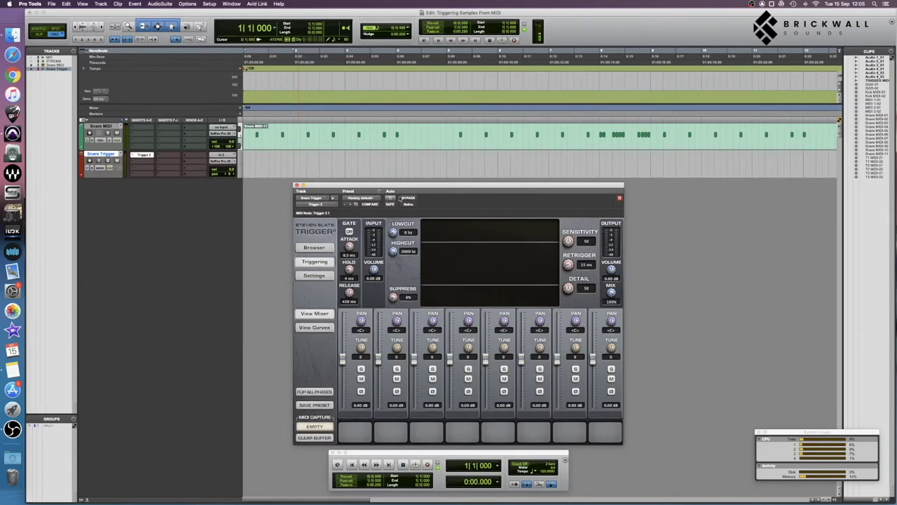
key("super+w")
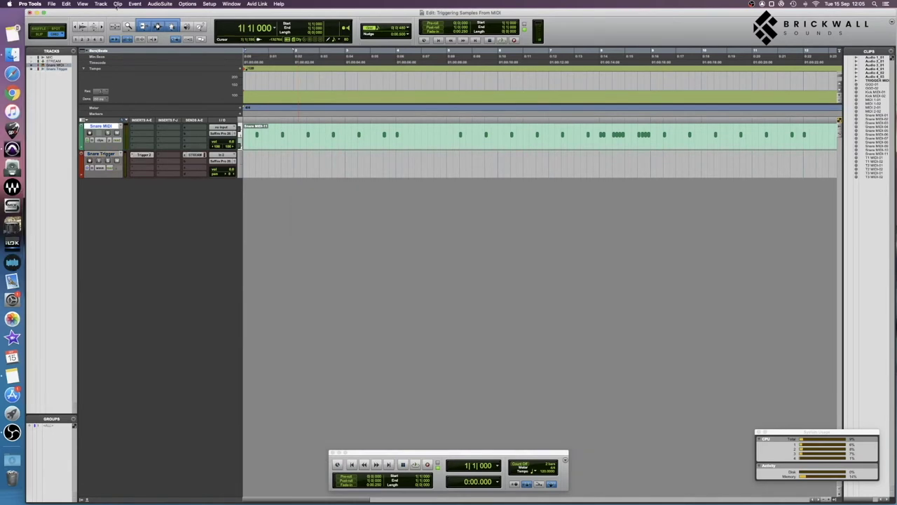
left_click(101, 3)
Create a new MIDI track, MIDI 1.
left_click(105, 15)
left_click(395, 180)
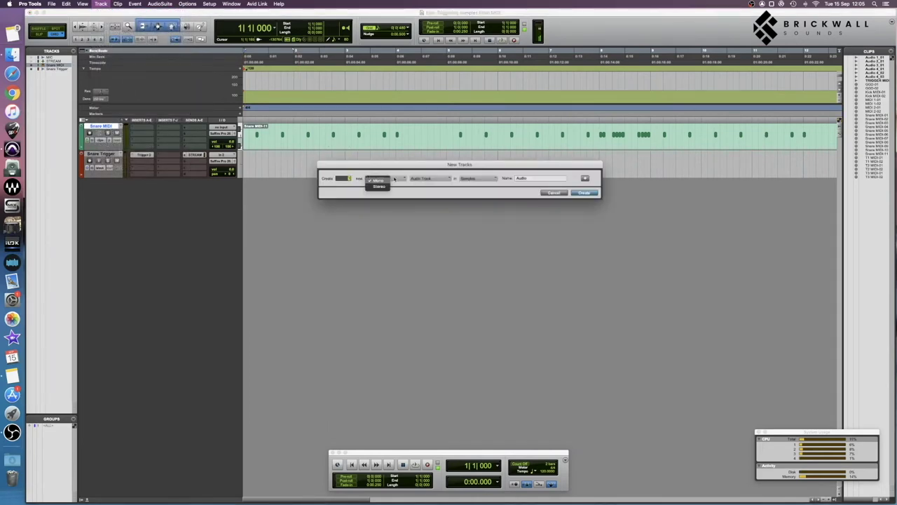
left_click(379, 180)
left_click(424, 178)
left_click(424, 204)
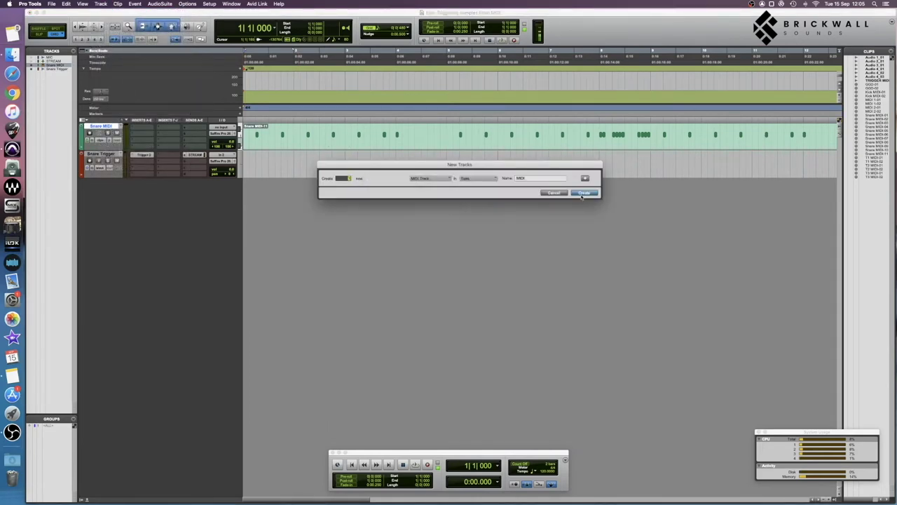
left_click(584, 194)
Drag the snare MIDI clip onto MIDI 1 and delete the empty Snare MIDI track.
left_click_drag(284, 144, 280, 172)
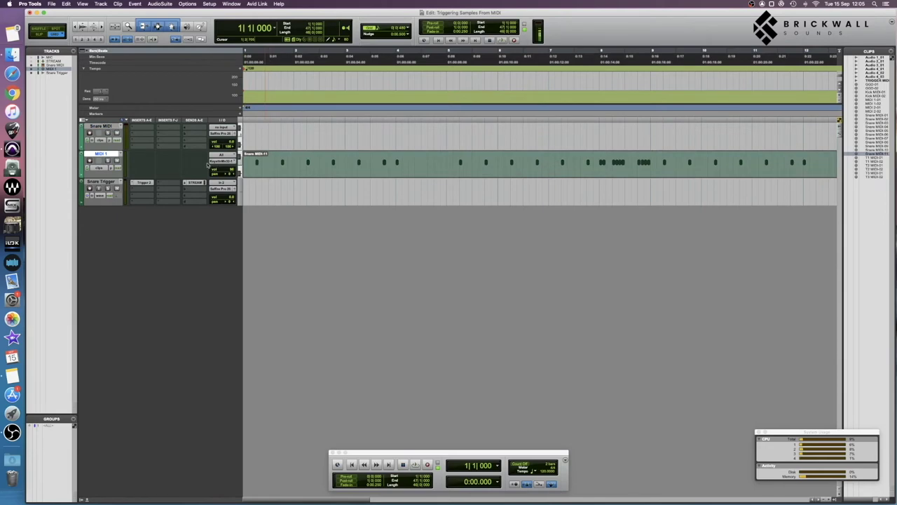
right_click(101, 126)
left_click(130, 203)
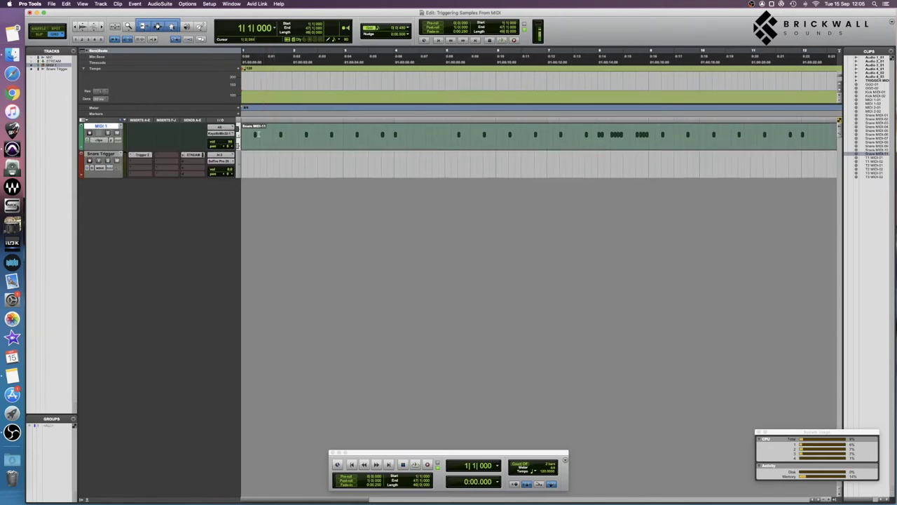
double_click(262, 139)
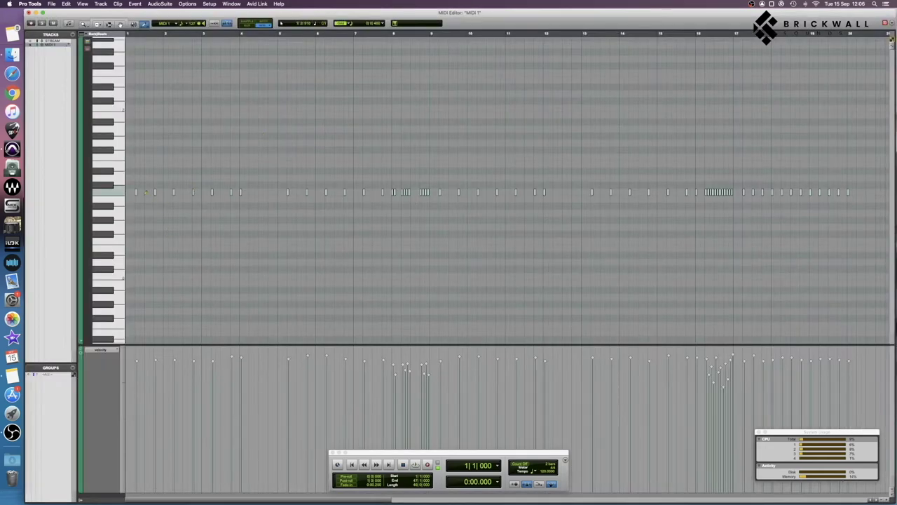
Zoom in horizontally on MIDI 1's notes and audition a snare hit to hear its pitch.
key("super+bracketright")
key("super+bracketright")
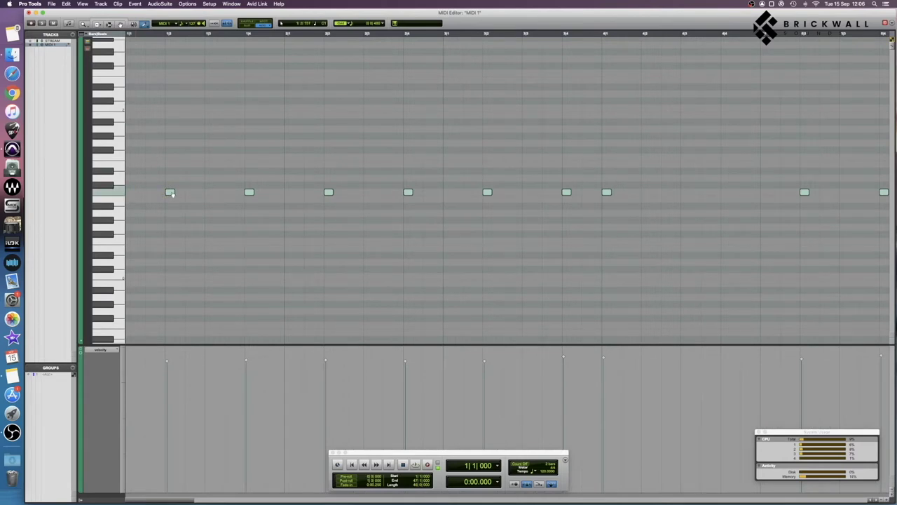
left_click(170, 192)
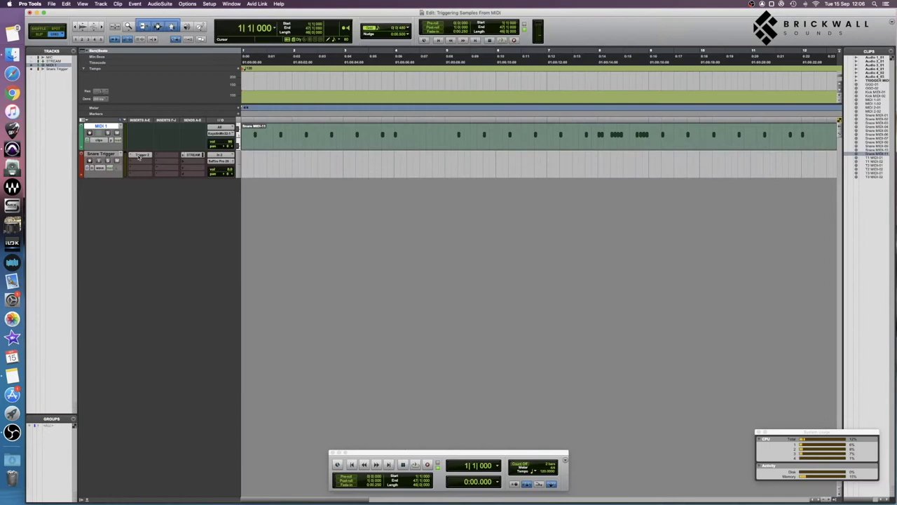
On Snare Trigger's Trigger 2 Settings page, set the MIDI In note to 36 : C1.
left_click(140, 153)
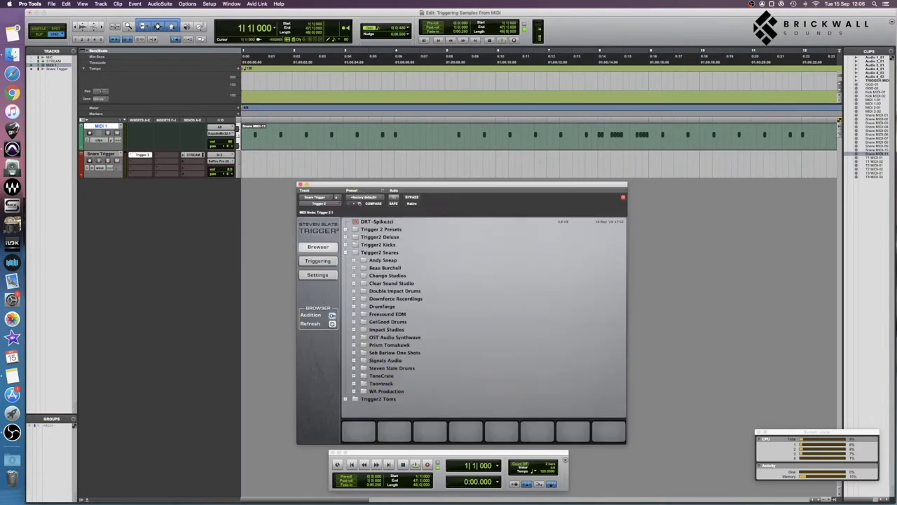
left_click(314, 274)
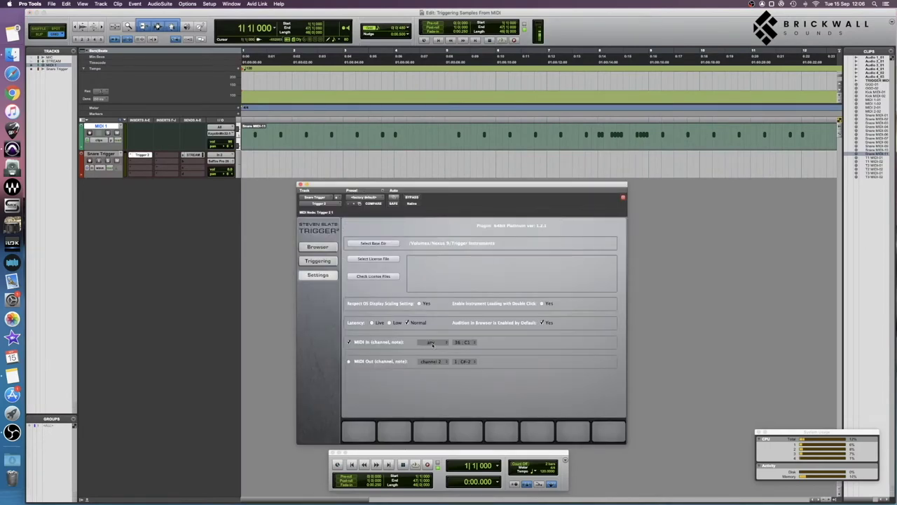
left_click(464, 343)
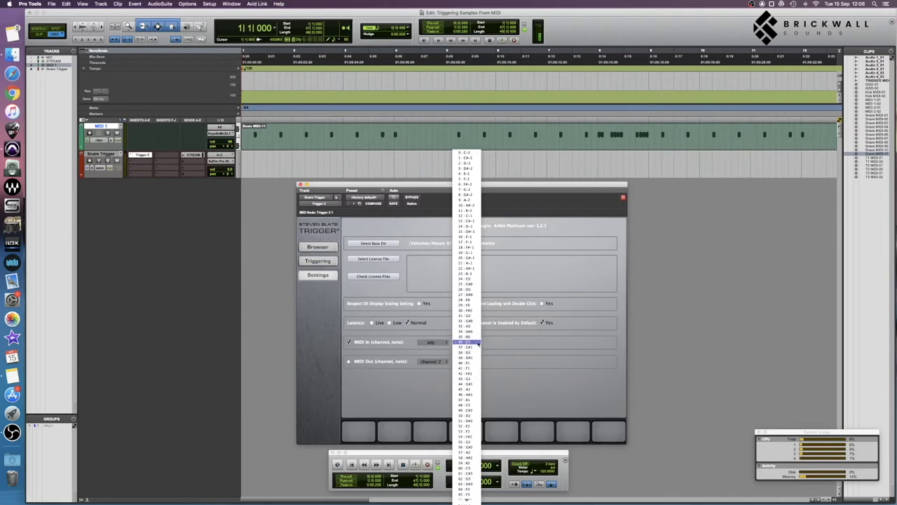
left_click(469, 342)
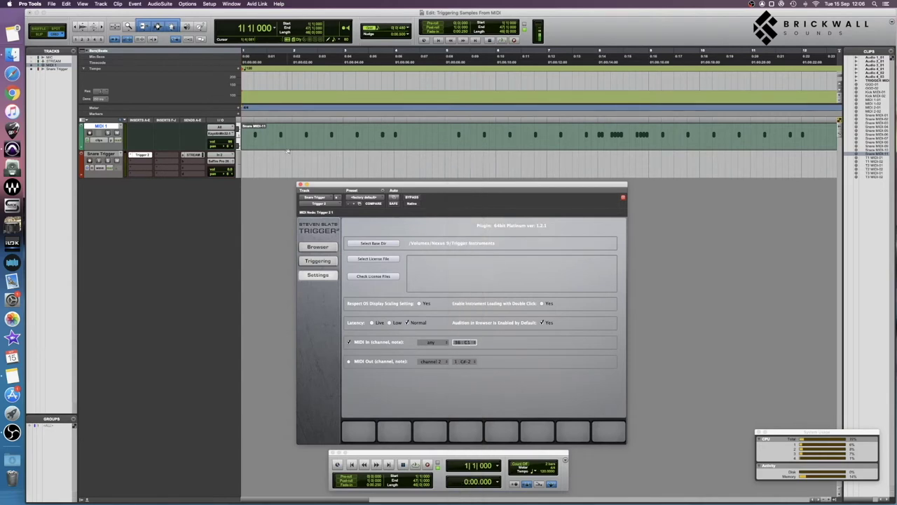
key("super+w")
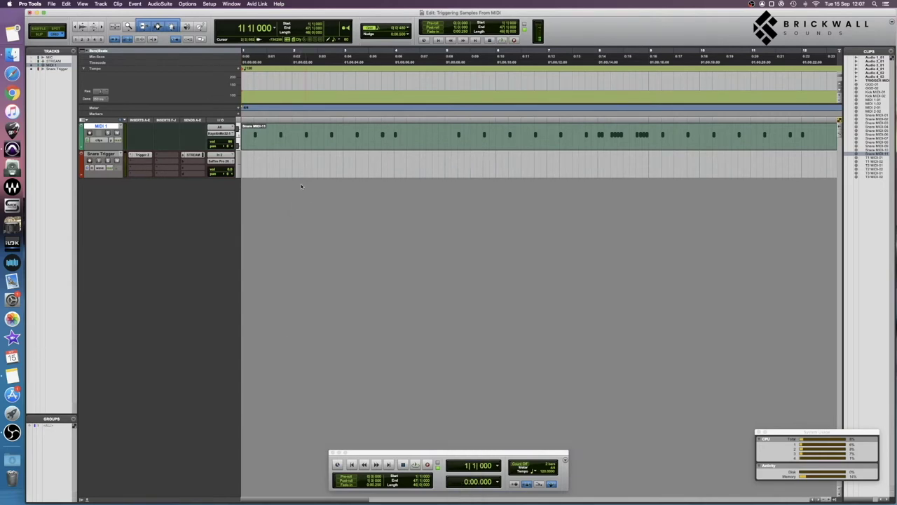
Route MIDI 1's output to channel 1 of Snare Trigger's Trigger 2 instance.
left_click(392, 271)
key("space")
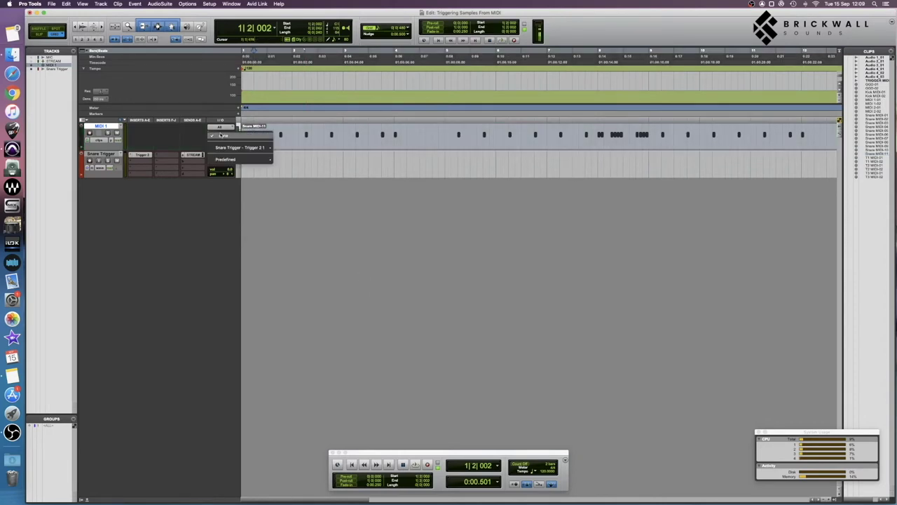
left_click(221, 128)
mouse_move(242, 148)
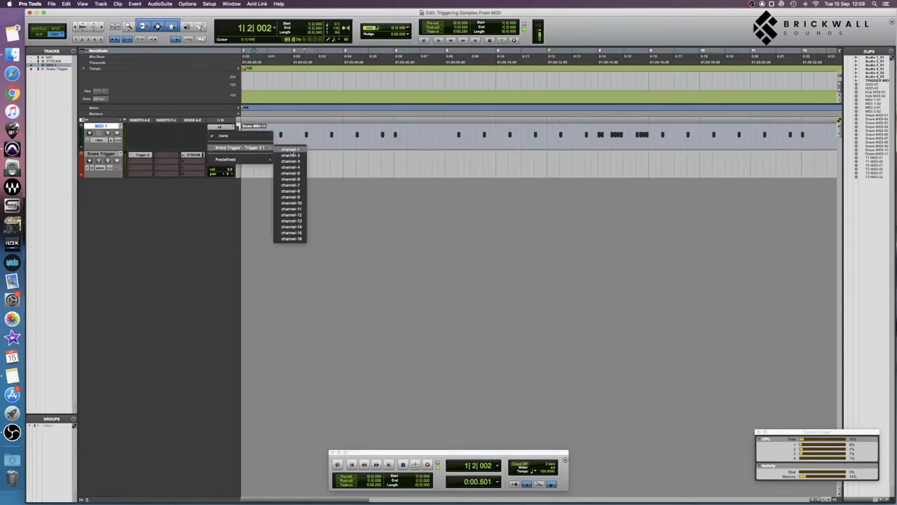
left_click(291, 150)
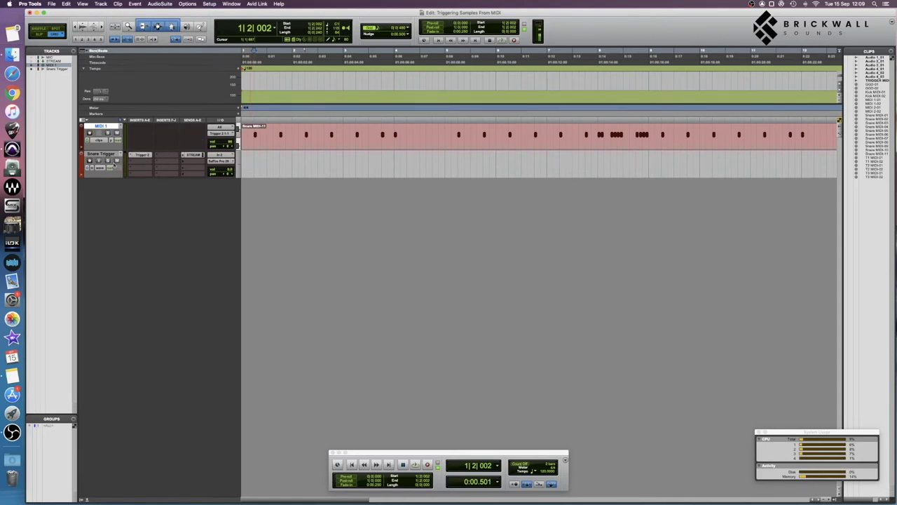
left_click(217, 135)
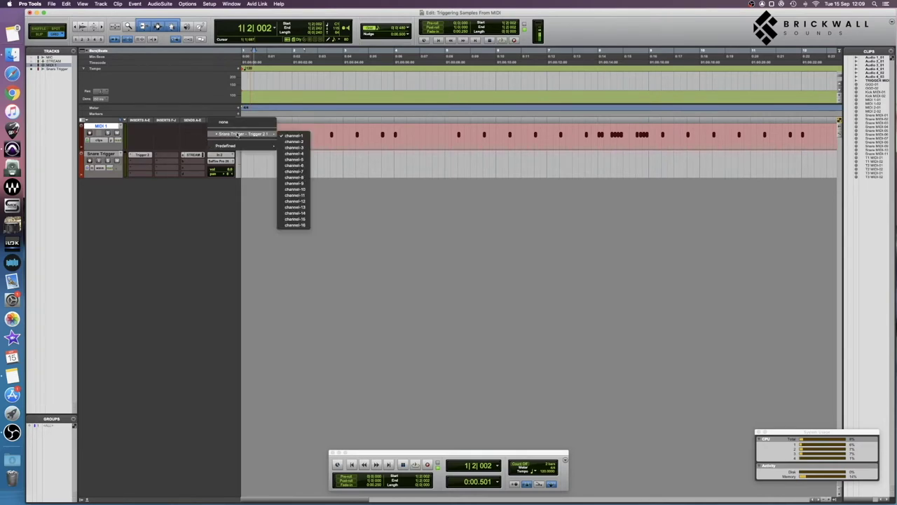
left_click(289, 135)
left_click(105, 154)
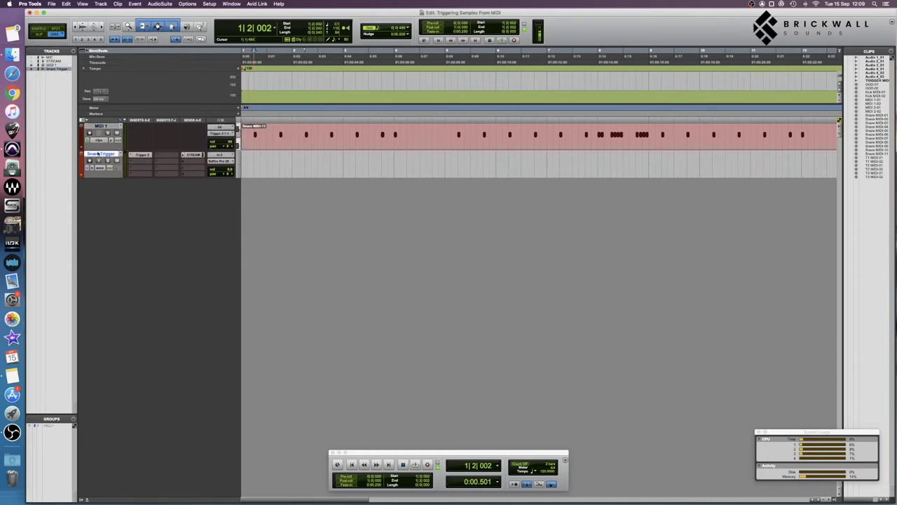
Play back from the start to hear the triggered snare, reviewing Snare Trigger's Trigger 2 window.
left_click(140, 156)
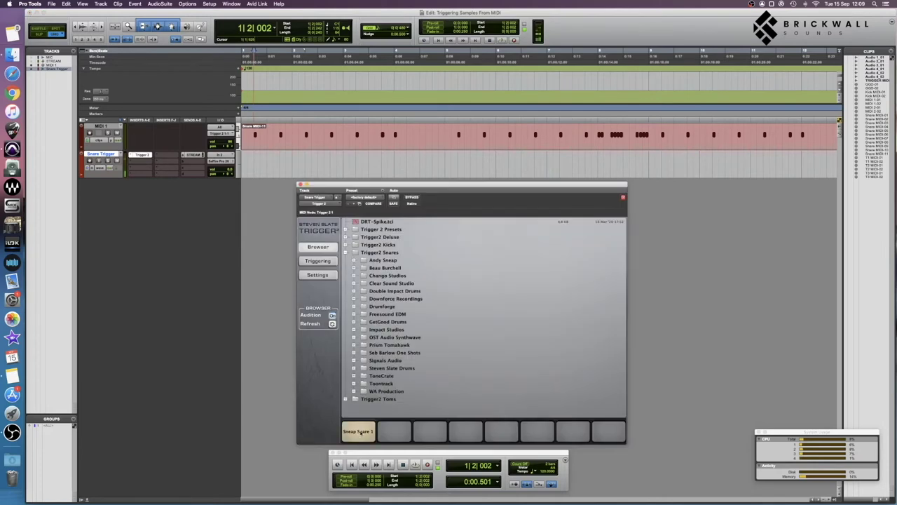
left_click(300, 185)
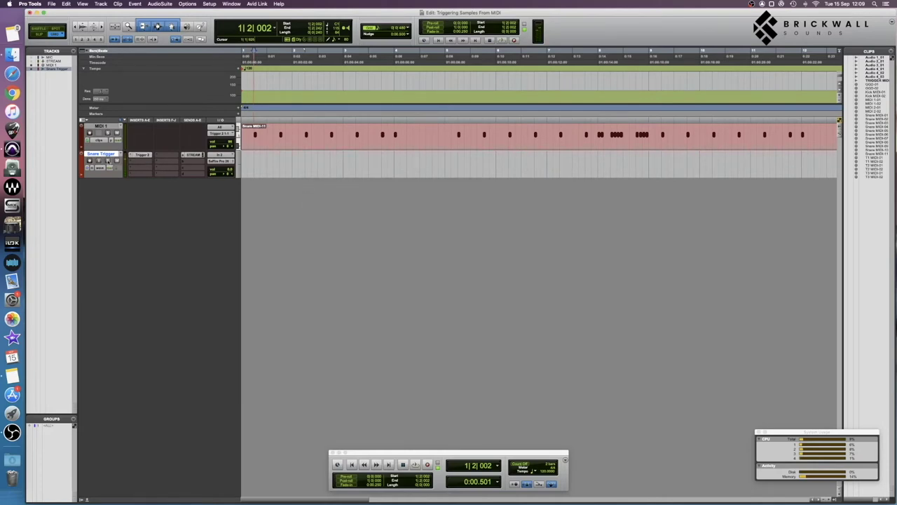
key("Return")
key("space")
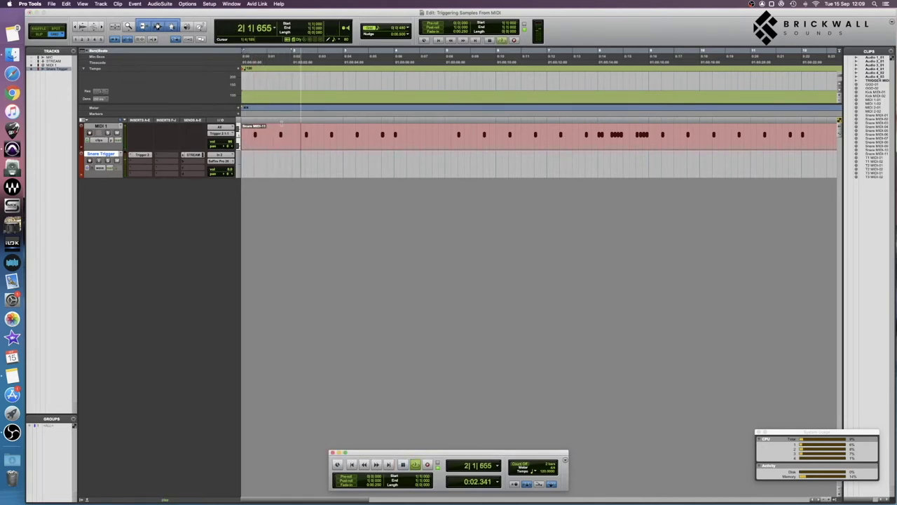
key("space")
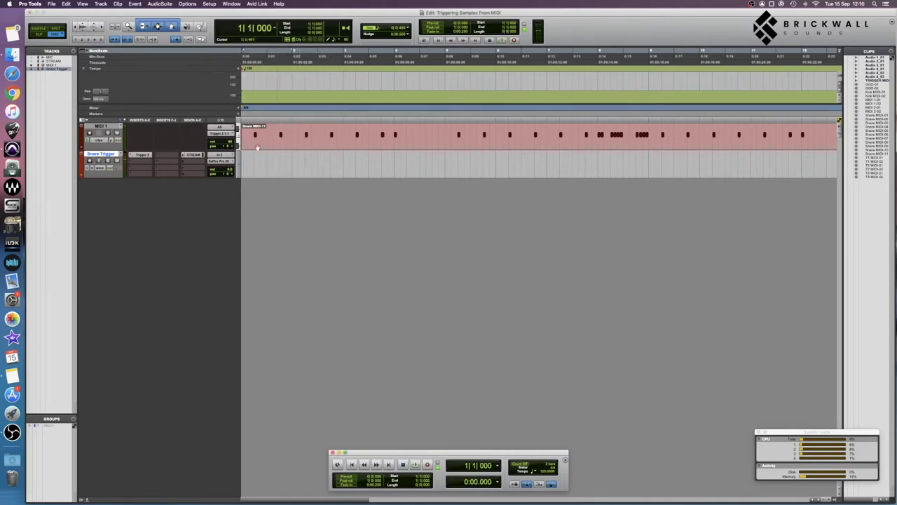
left_click(151, 154)
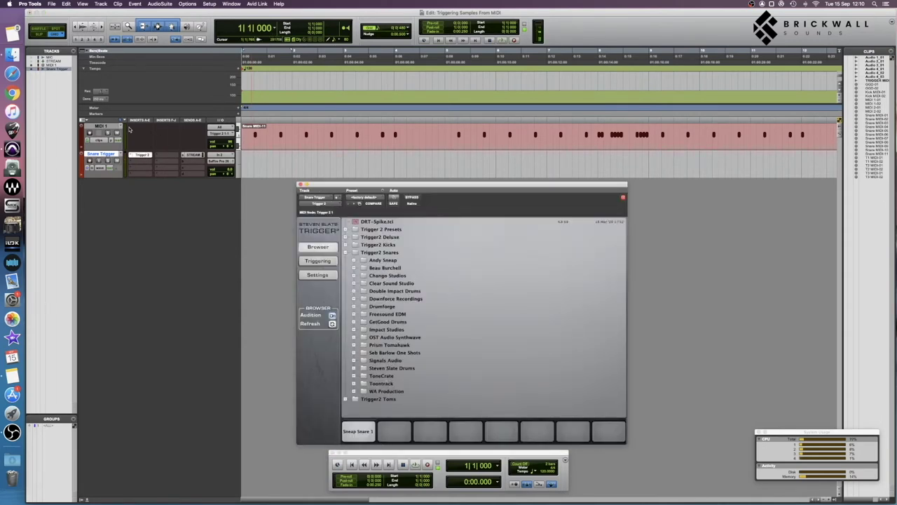
left_click(300, 186)
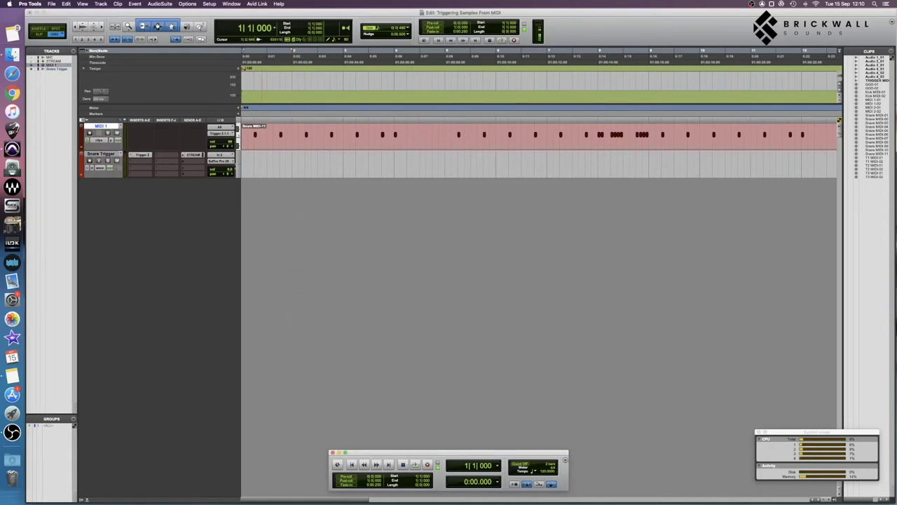
In Snare Trigger's Trigger 2, lower articulation channel 2 to -11.33 dB and raise channels 3–5.
left_click(105, 154)
left_click(139, 154)
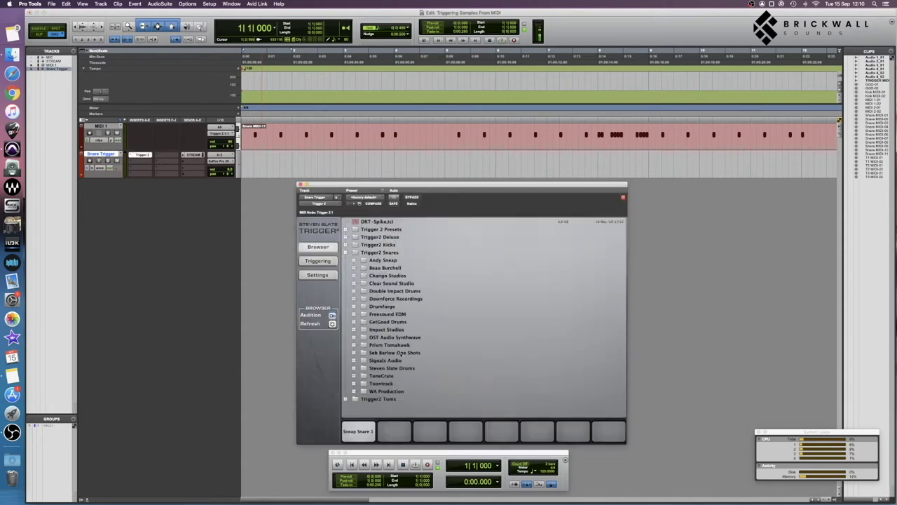
left_click(301, 184)
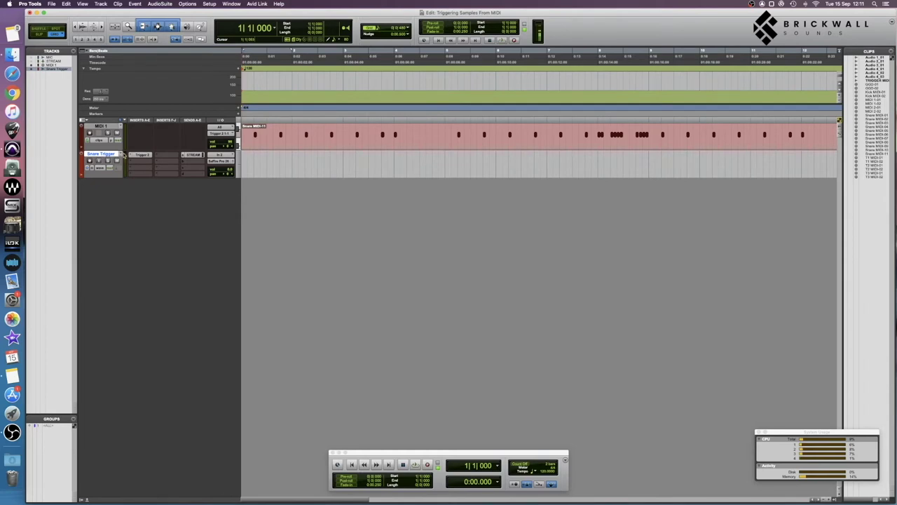
left_click(140, 154)
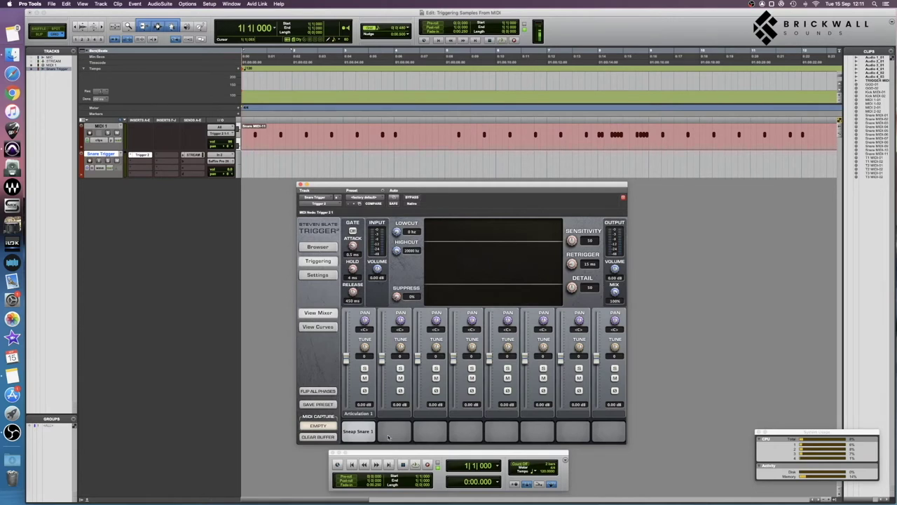
left_click_drag(382, 357, 382, 375)
left_click_drag(417, 361, 488, 365)
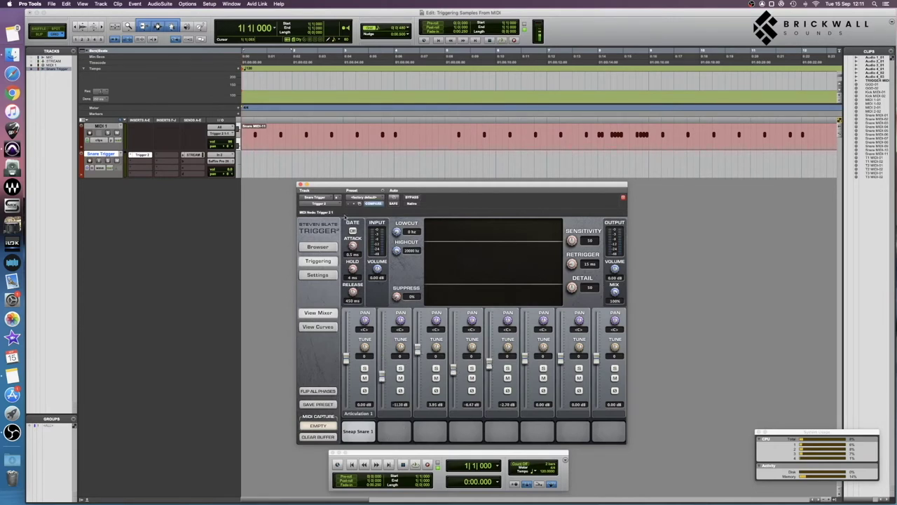
left_click(299, 185)
left_click(141, 154)
left_click(300, 184)
Create another mono audio track with the New Tracks dialog (Cmd+Shift+N).
left_click(101, 3)
left_click(459, 238)
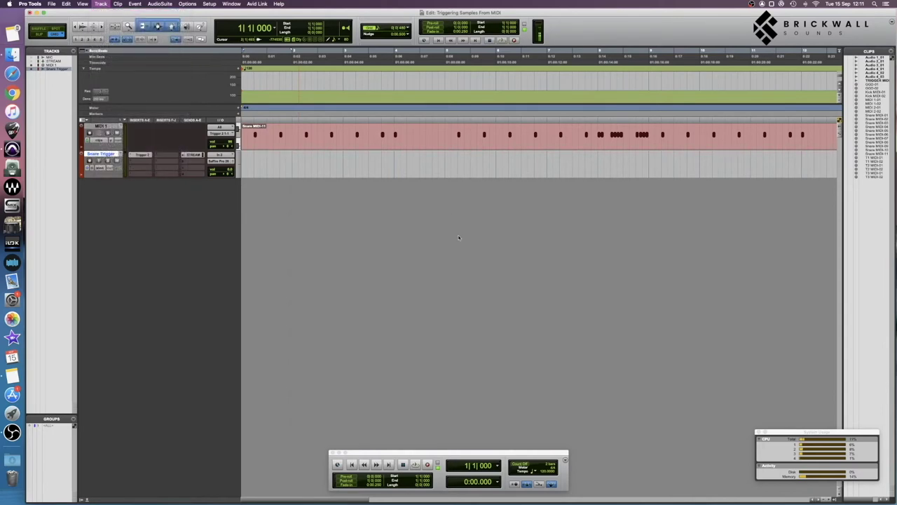
key("super+shift+n")
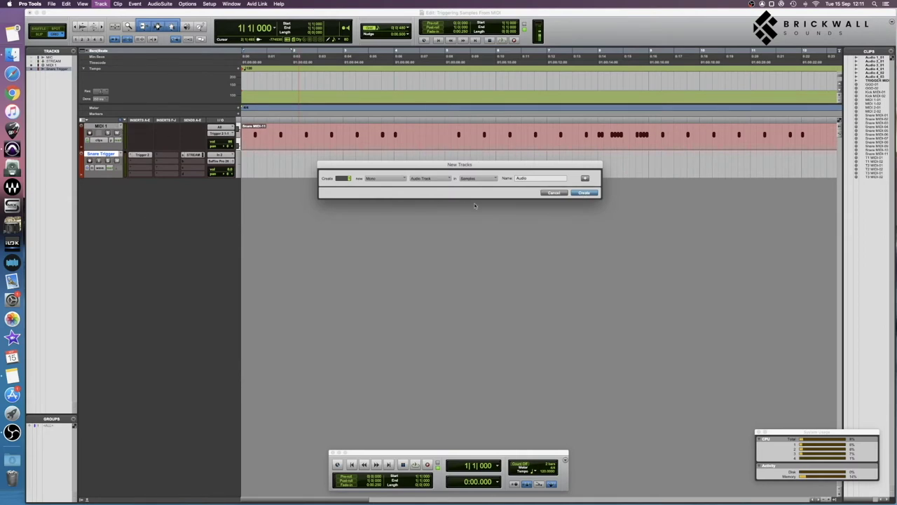
left_click(580, 194)
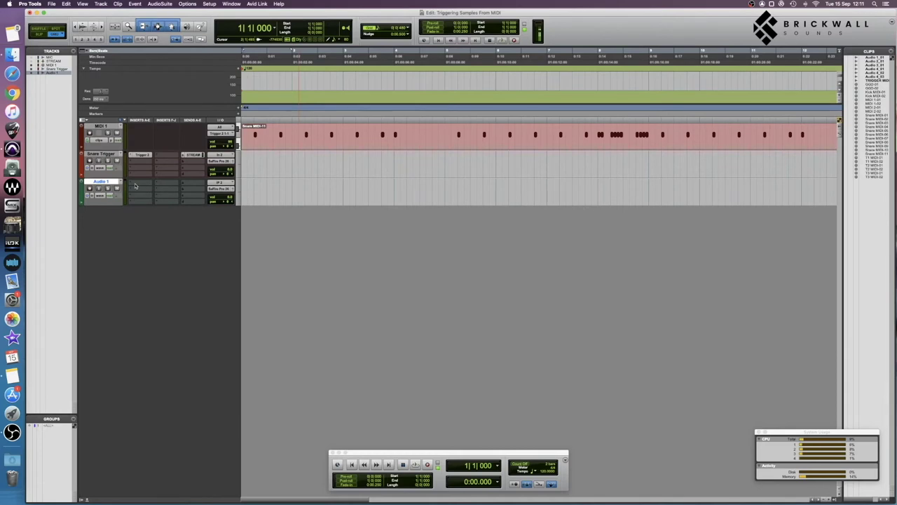
Rename the new audio track to 'Snare Trigger 2'.
double_click(99, 182)
type("Snare")
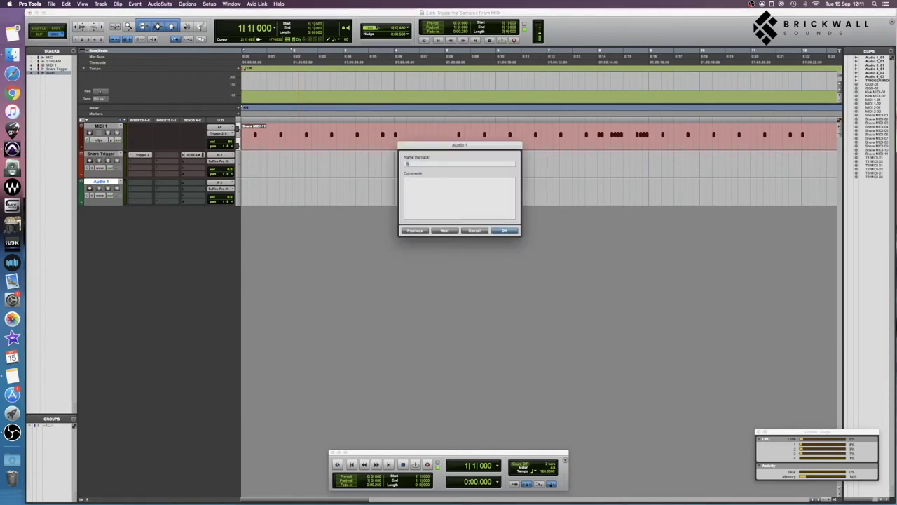
type(" Trigger 2")
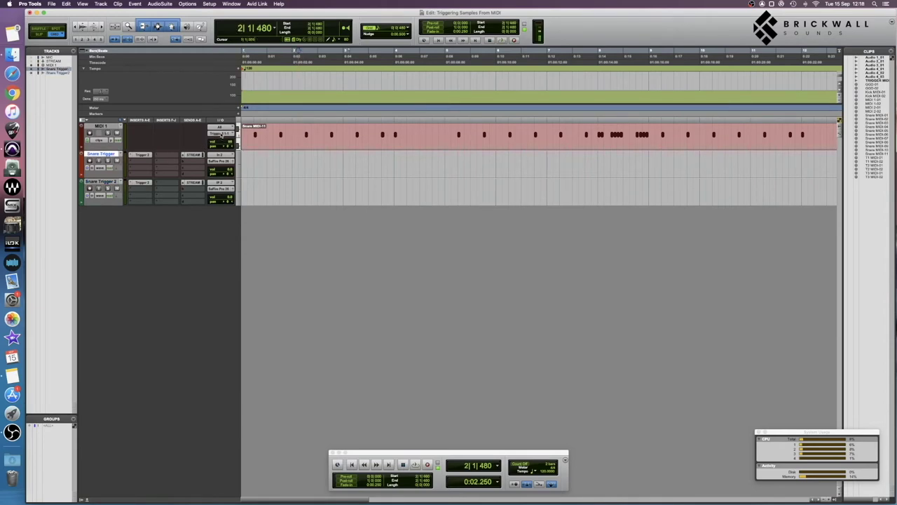
left_click(221, 134)
Explore MIDI 1's output destinations, selecting channel 1 of one Trigger 2 instance.
left_click(293, 140)
left_click(219, 135)
mouse_move(232, 135)
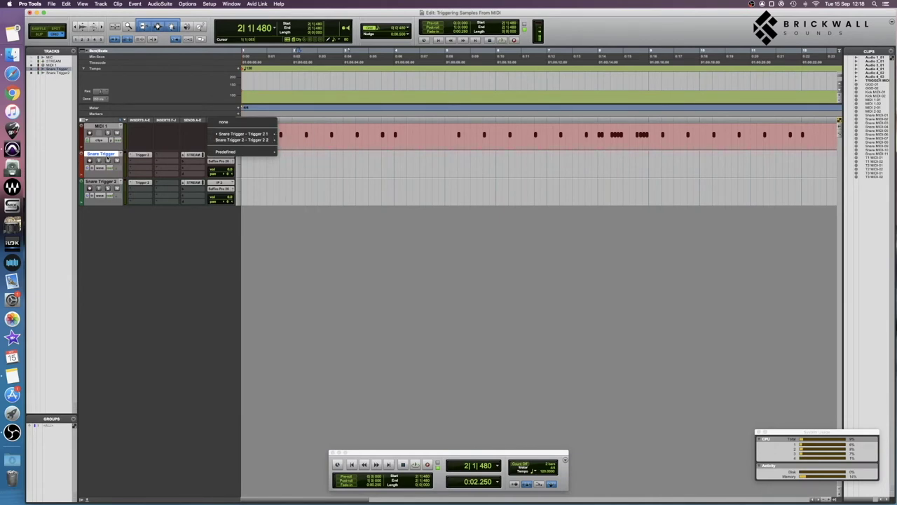
left_click(161, 148)
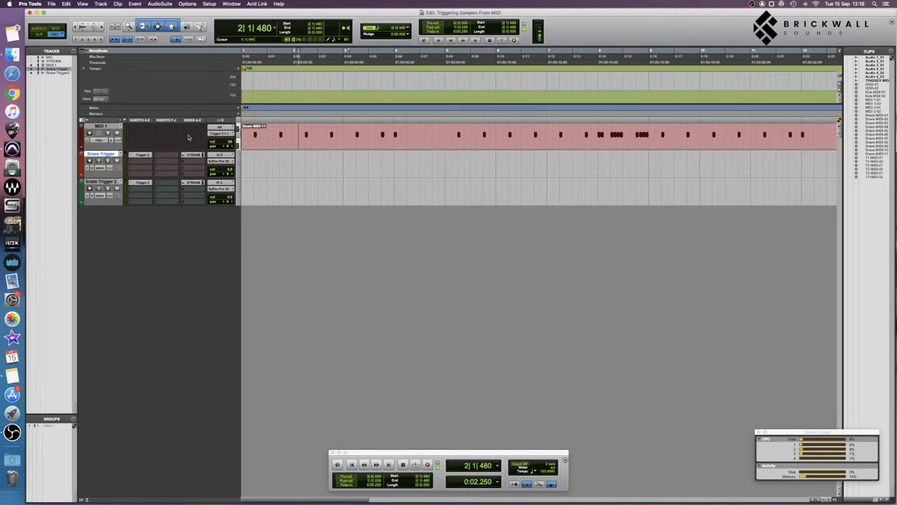
left_click(212, 138)
mouse_move(265, 139)
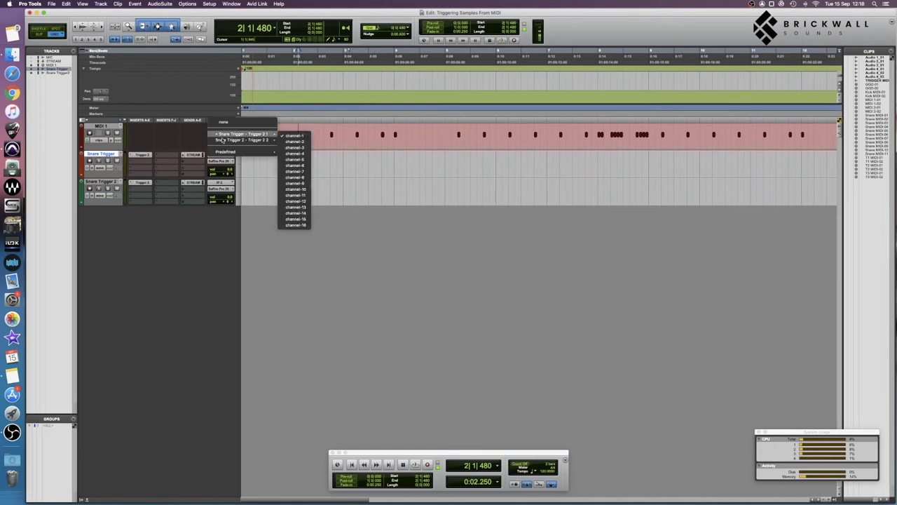
left_click(300, 142)
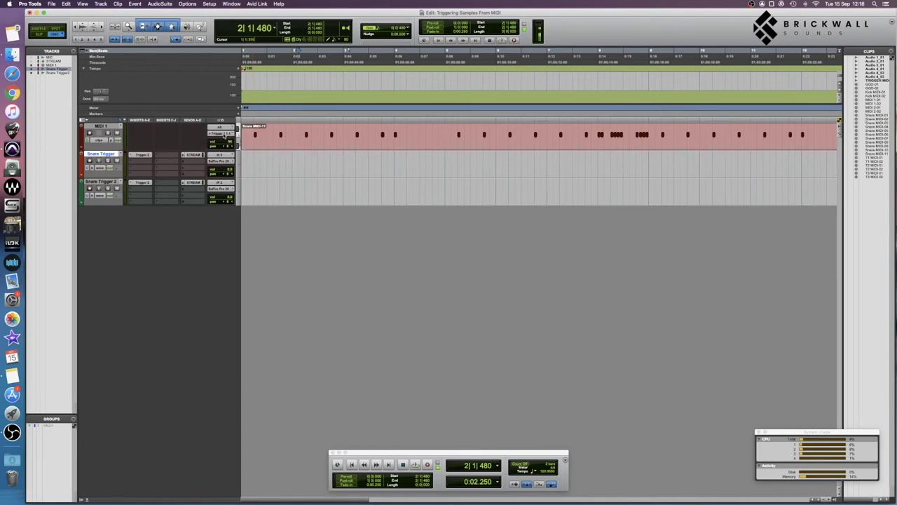
left_click(228, 138)
mouse_move(252, 134)
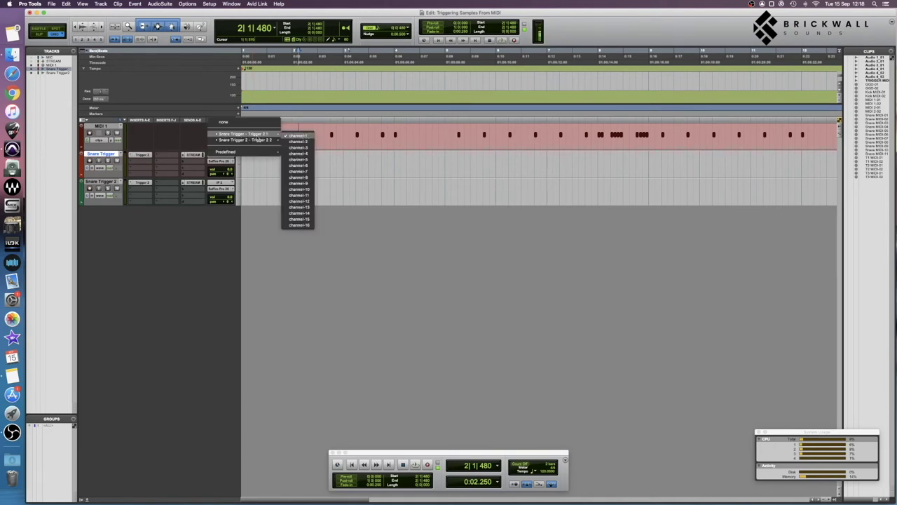
left_click(204, 136)
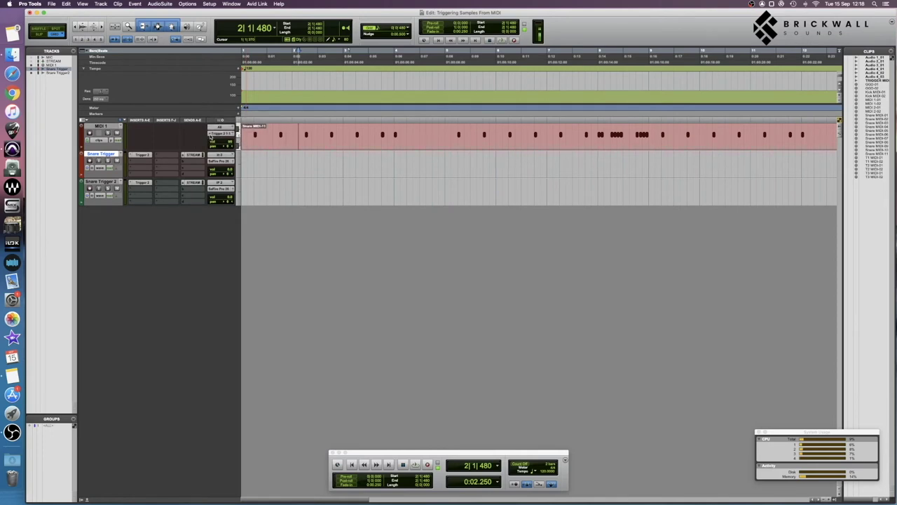
left_click(211, 138)
left_click(177, 138)
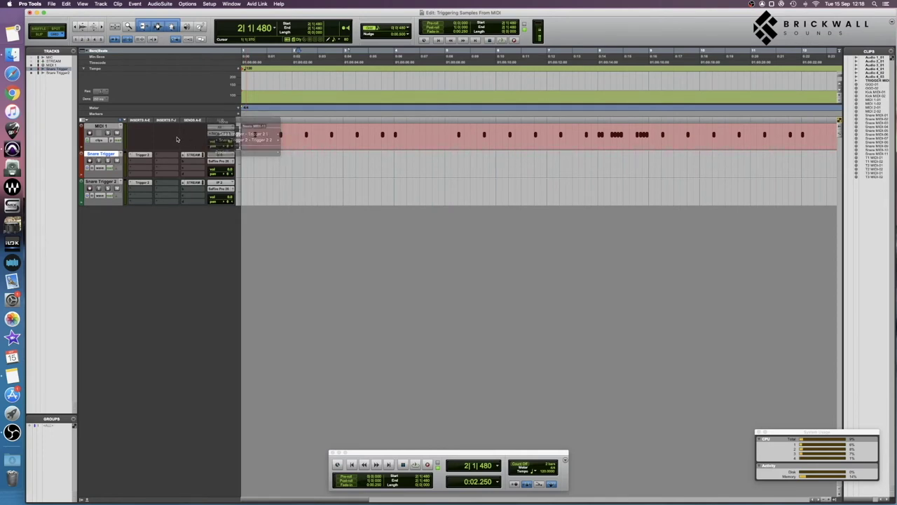
Send MIDI 1 to channel 1 of both Snare Trigger 2's and Snare Trigger's Trigger 2.
left_click(214, 134)
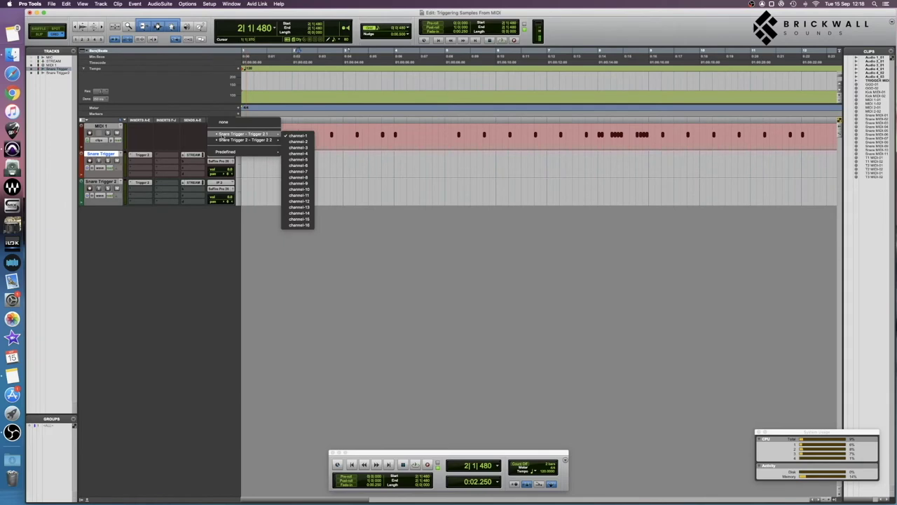
left_click(220, 135)
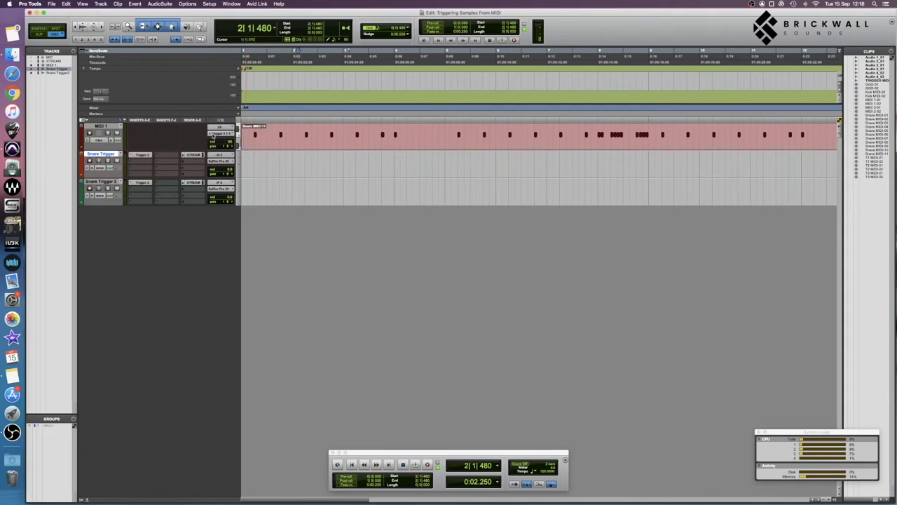
left_click(212, 135)
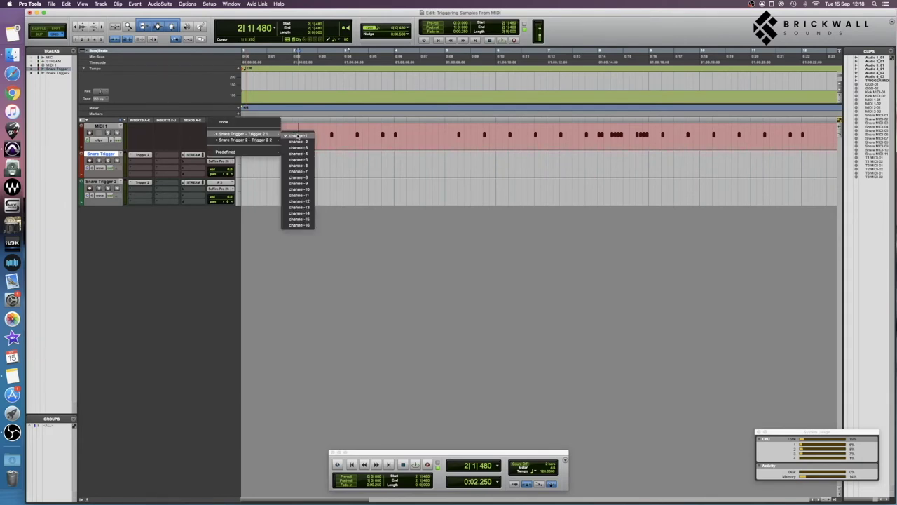
left_click(218, 138)
left_click(217, 138)
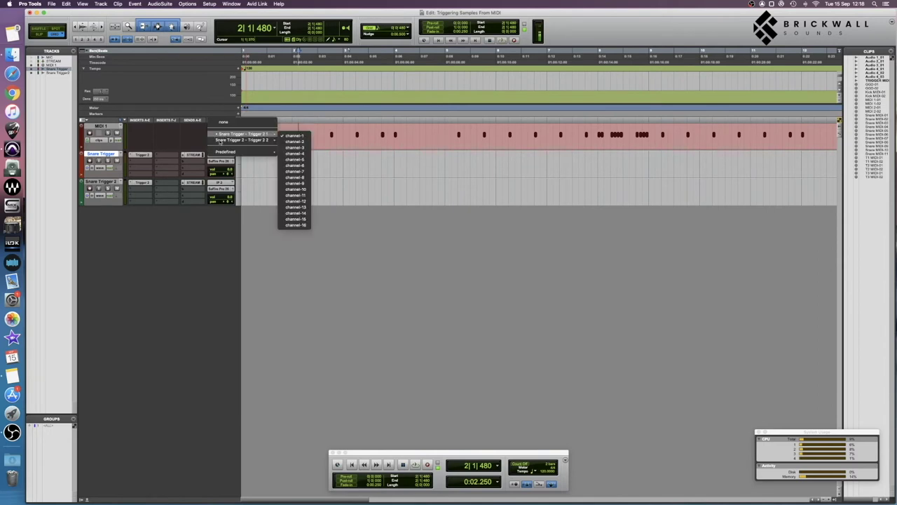
left_click(287, 142)
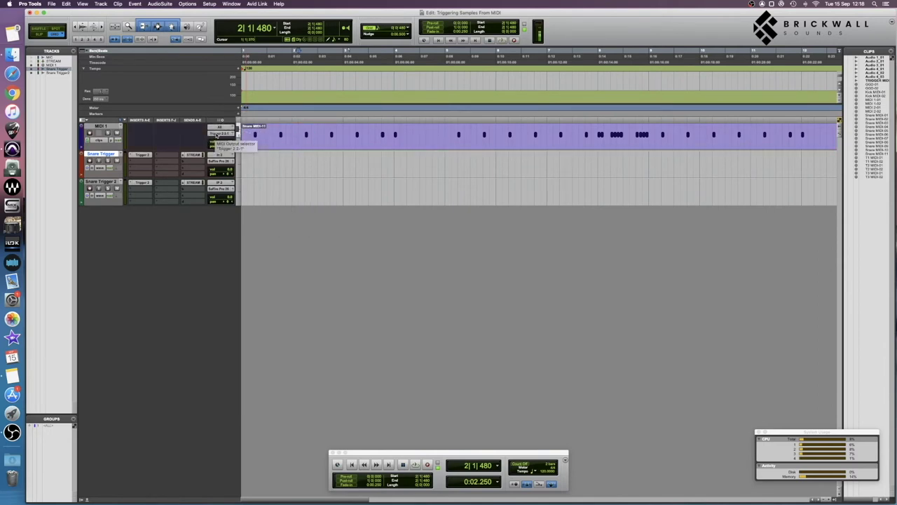
left_click(216, 136)
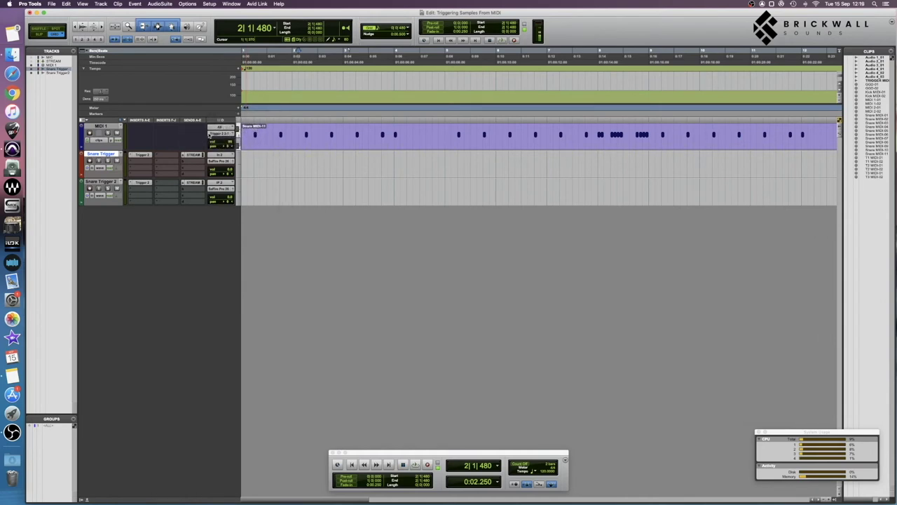
left_click(294, 129)
Play and stop the session to hear both snare triggers, then return to the start.
key("space")
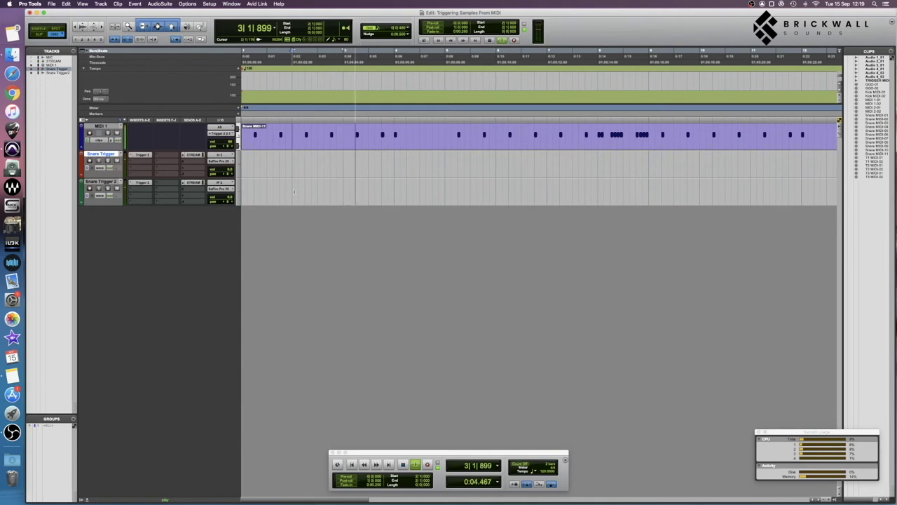
key("space")
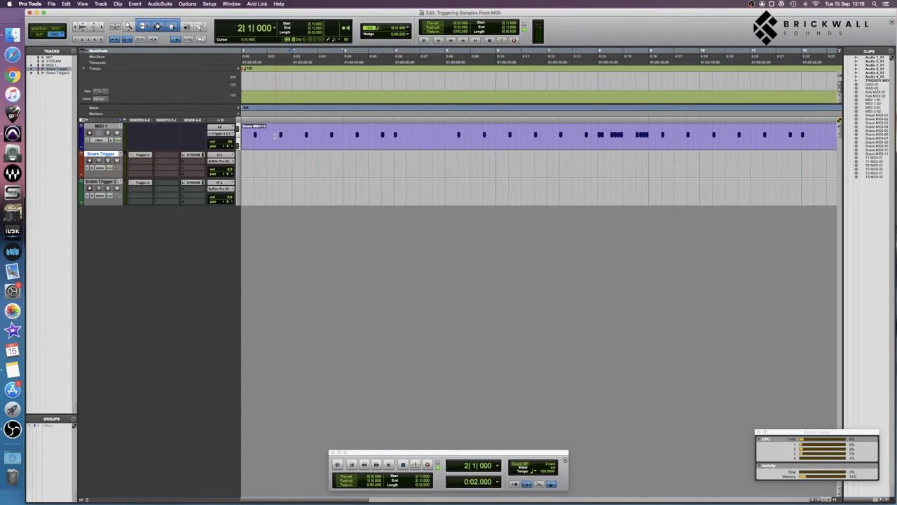
key("Return")
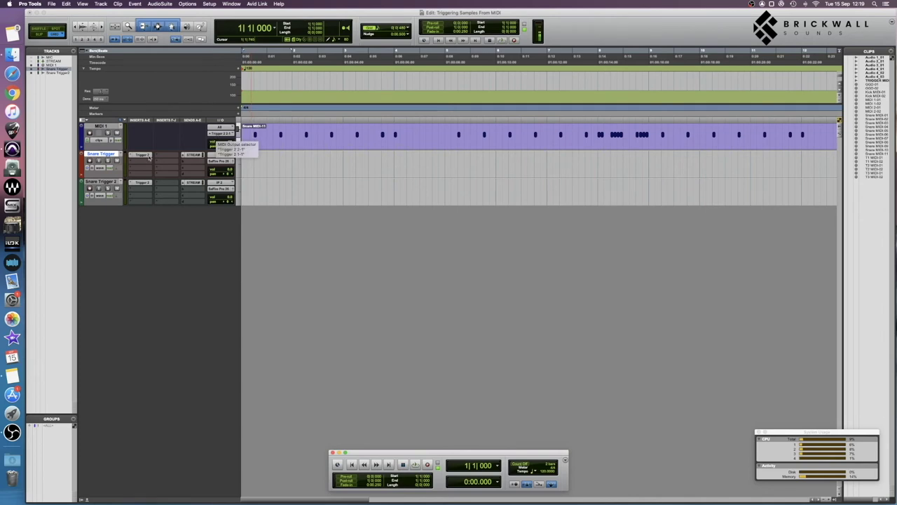
Hide the MIDI 1 track and play back briefly to hear the triggers without it.
right_click(105, 126)
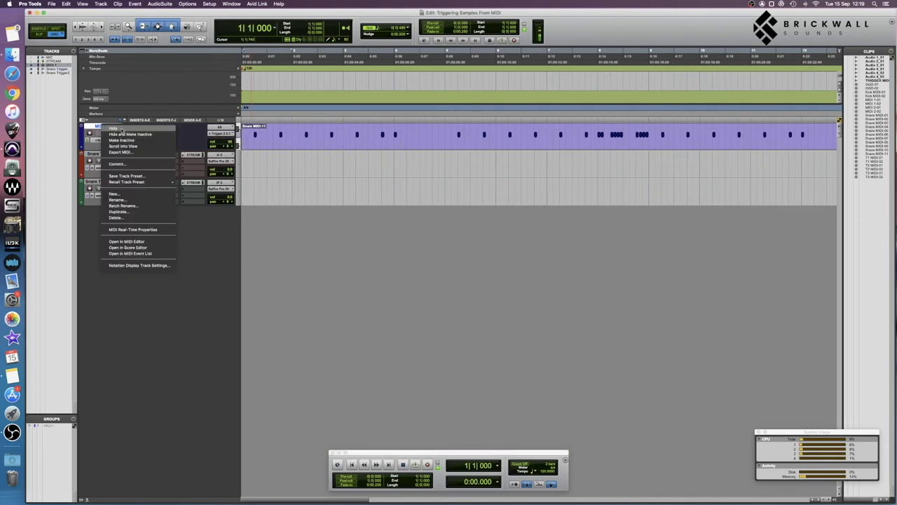
left_click(119, 129)
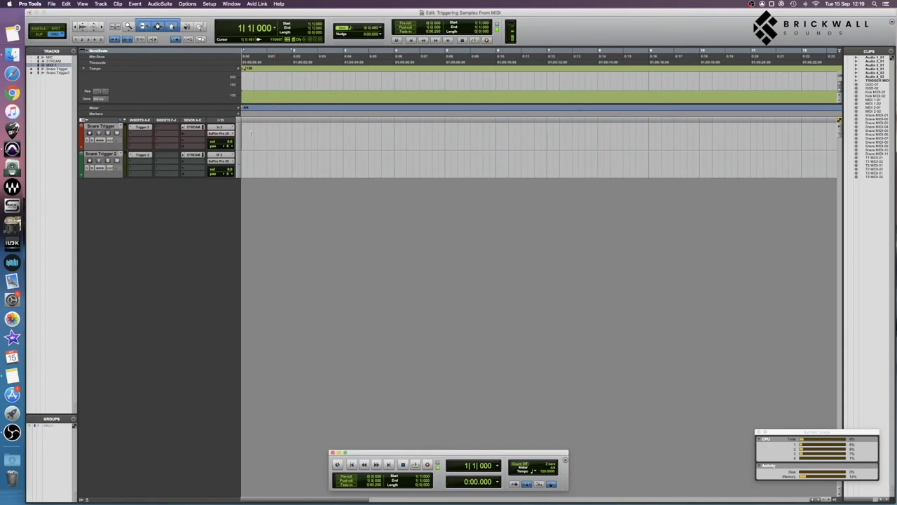
key("space")
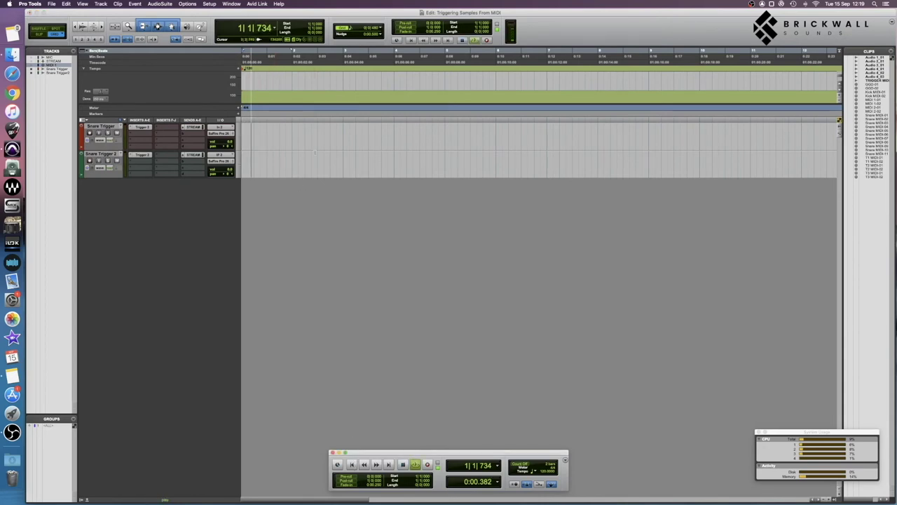
key("space")
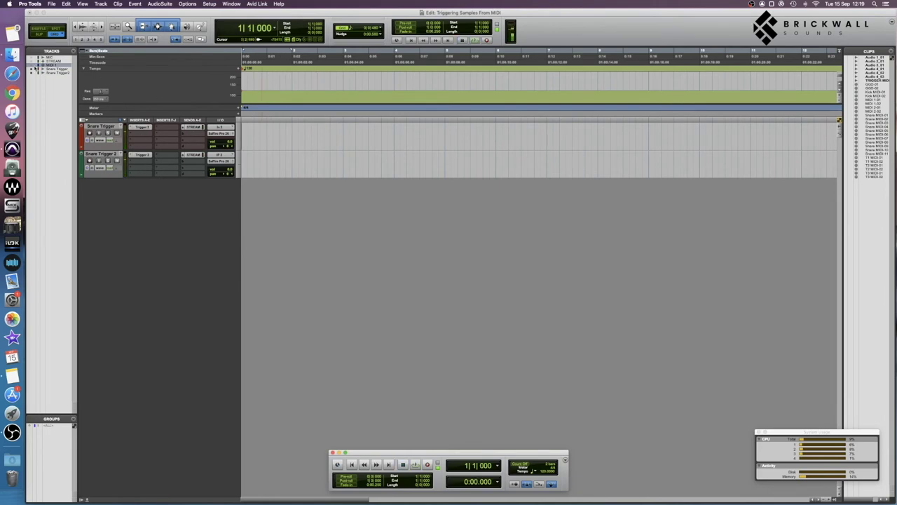
Show MIDI 1 again in the Edit window, then hide it once more.
right_click(52, 65)
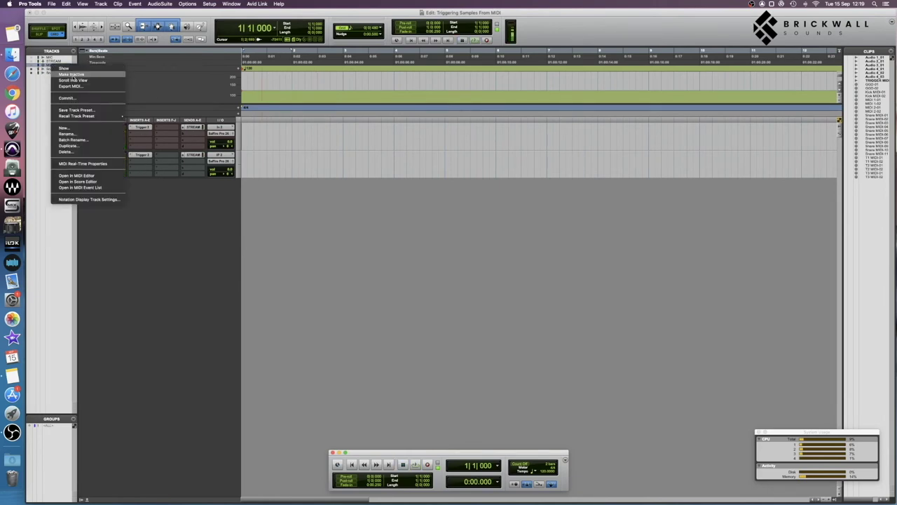
left_click(59, 69)
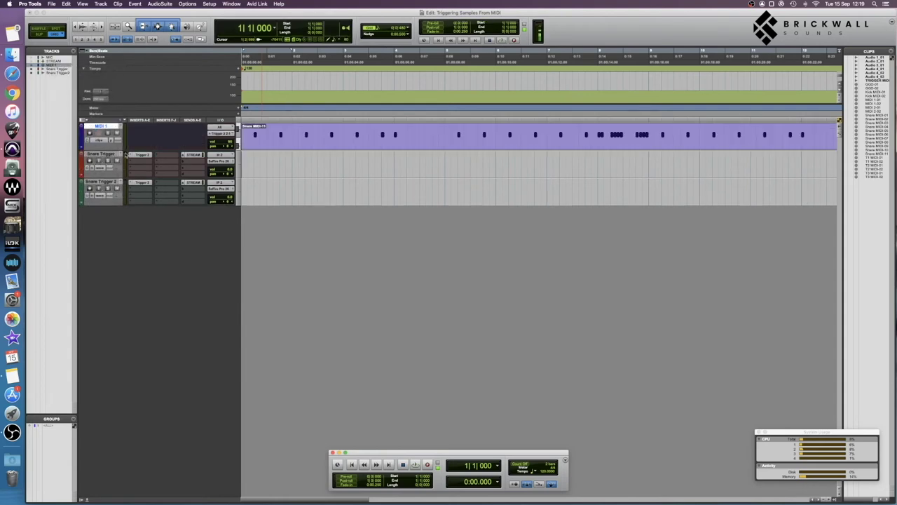
right_click(106, 127)
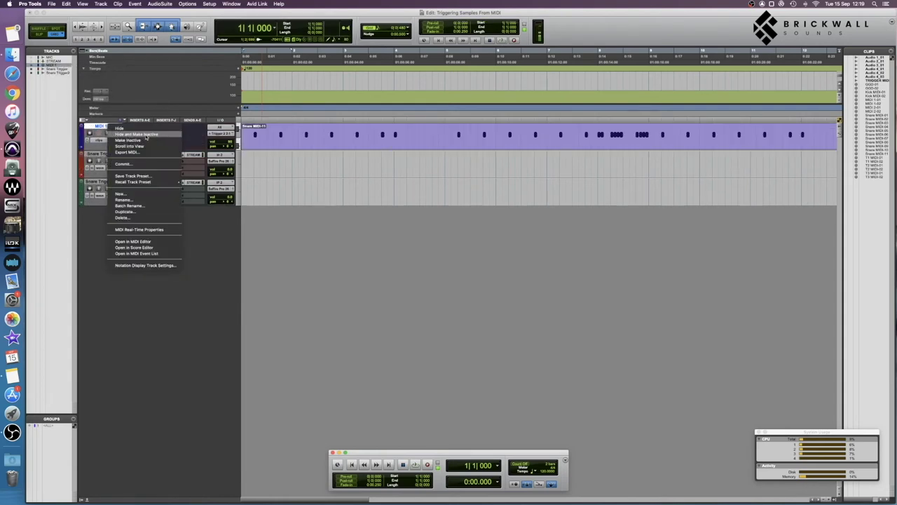
left_click(130, 130)
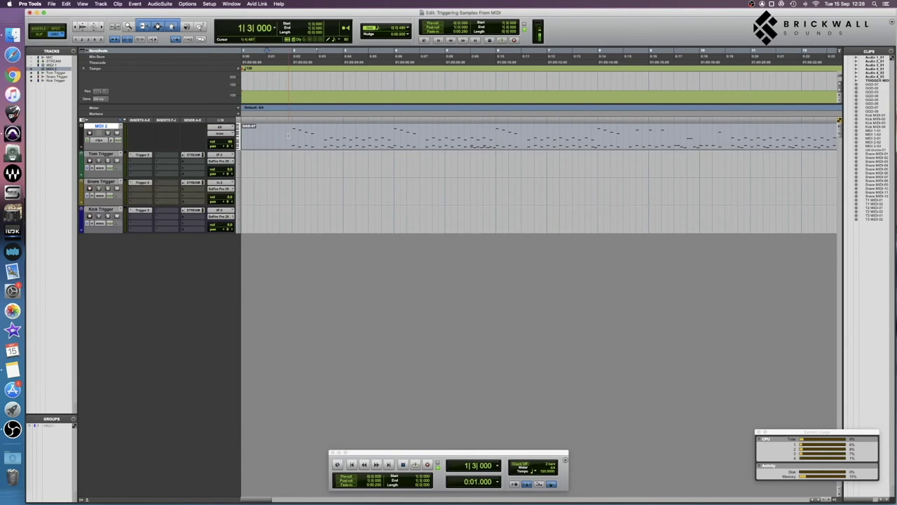
Select MIDI 2's notes from bar 1 to bar 8, then move Kick Trigger and Snare Trigger beneath MIDI 2.
key("super+bracketleft")
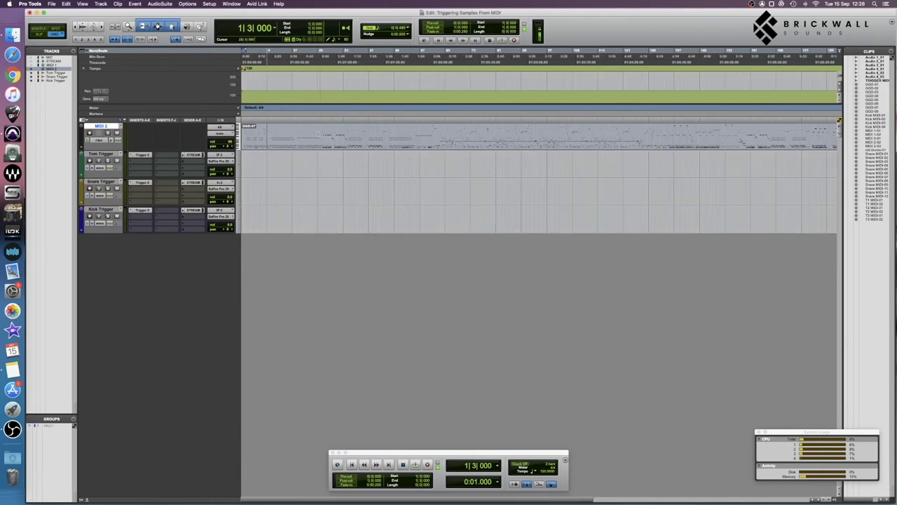
key("super+bracketright")
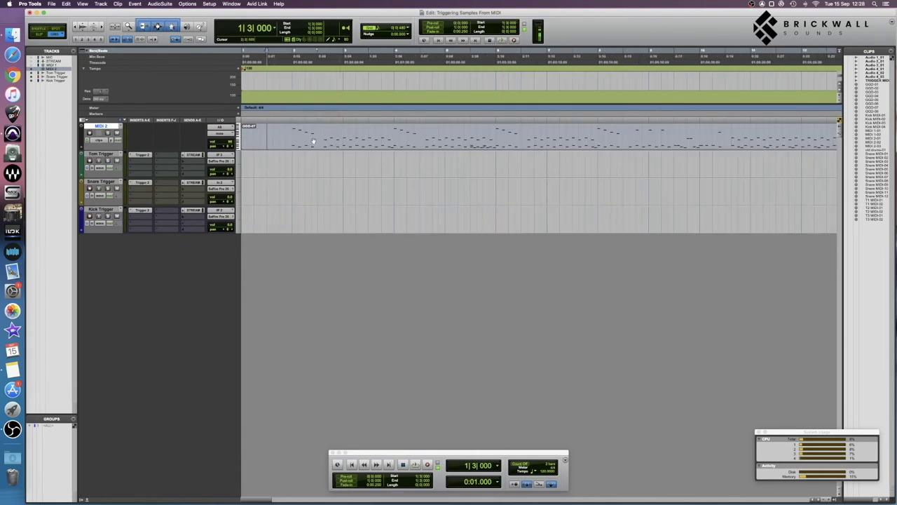
left_click(291, 131)
left_click_drag(267, 137, 623, 140)
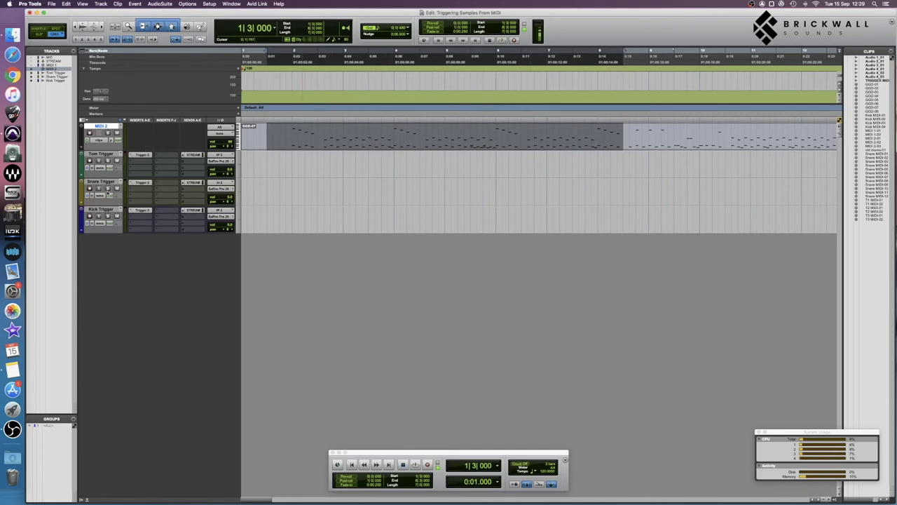
left_click_drag(102, 209, 107, 154)
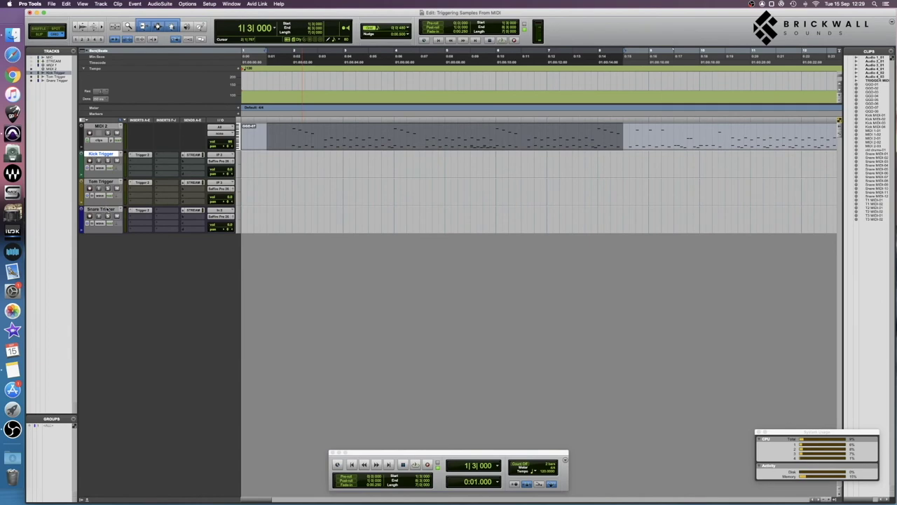
left_click_drag(108, 209, 106, 167)
Open Trigger on Kick Trigger and check its sample Browser and Triggering pages.
left_click(103, 210)
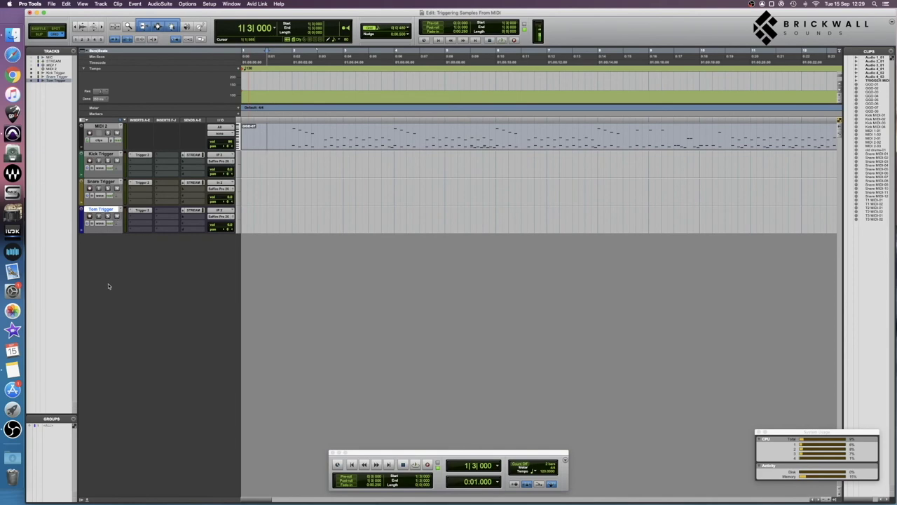
left_click(142, 155)
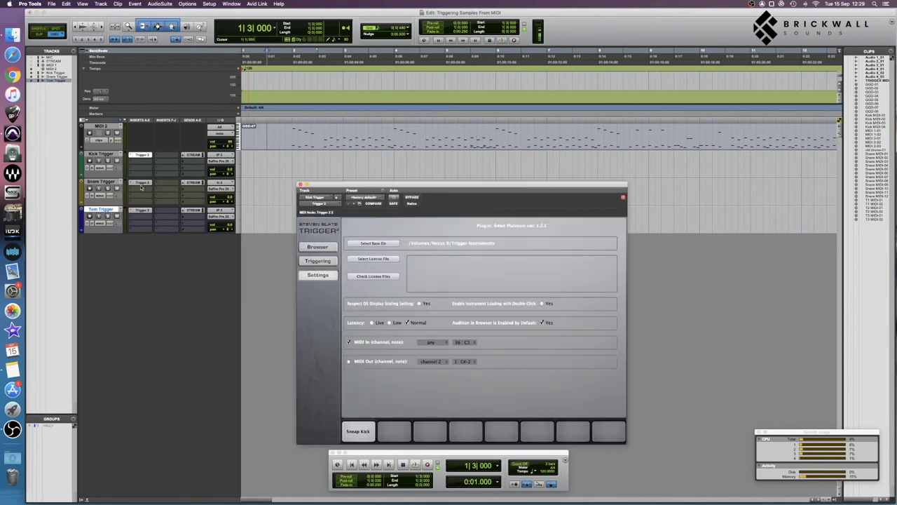
left_click(317, 246)
left_click(317, 260)
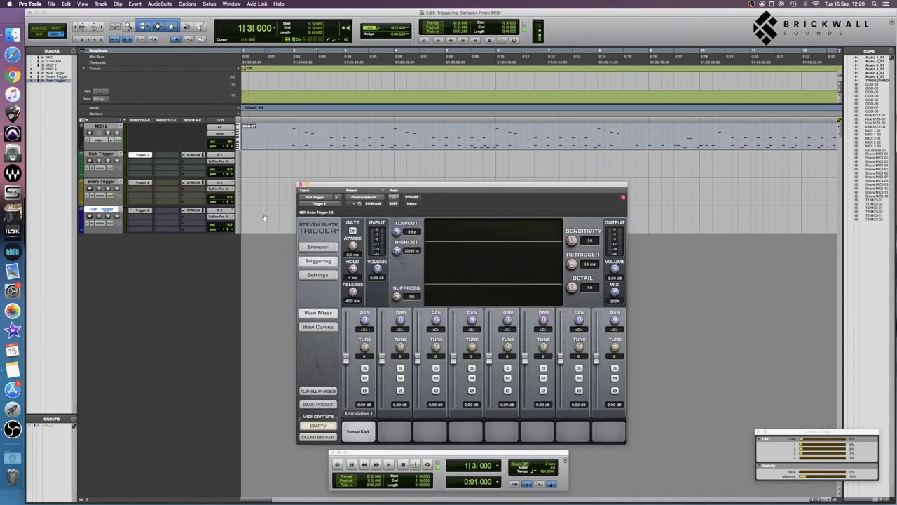
Check the Snare and Tom Trigger instances, auditioning the loaded tom sample.
left_click(142, 183)
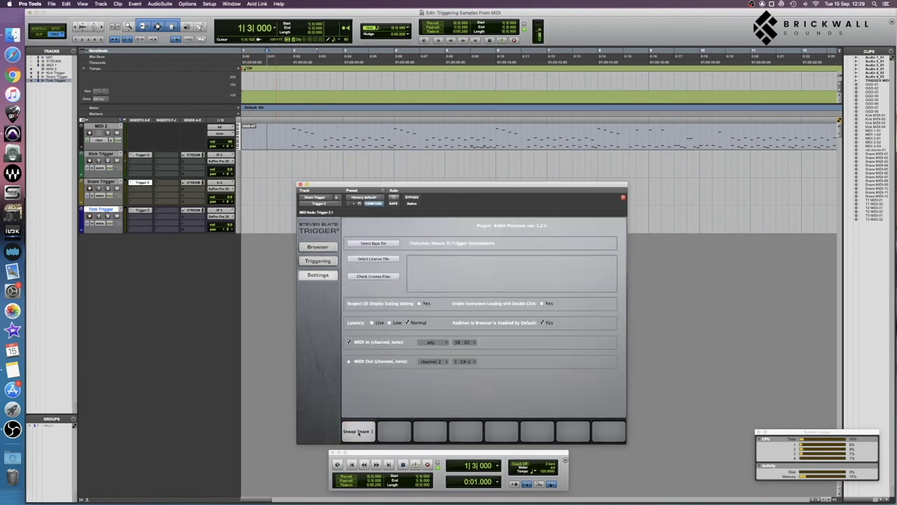
left_click(143, 210)
left_click(358, 431)
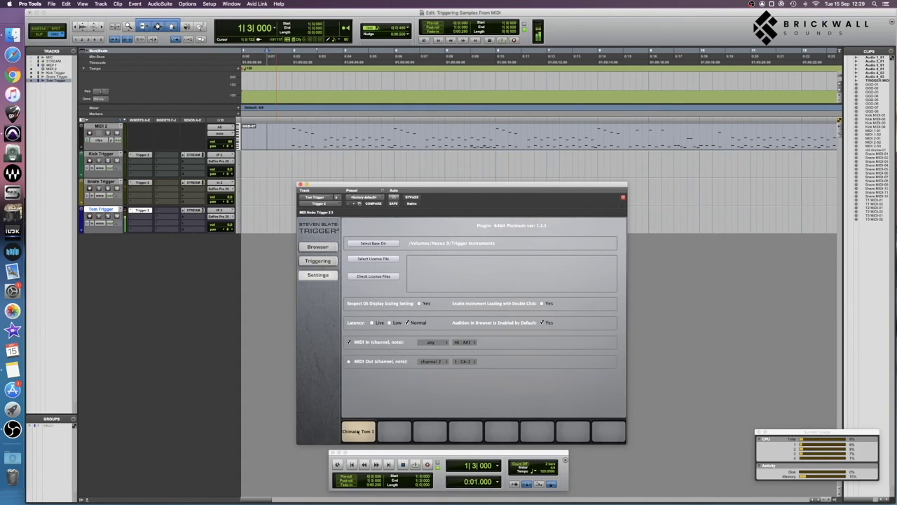
Close the Trigger window and open MIDI 2's drum notes in the MIDI Editor.
left_click(300, 184)
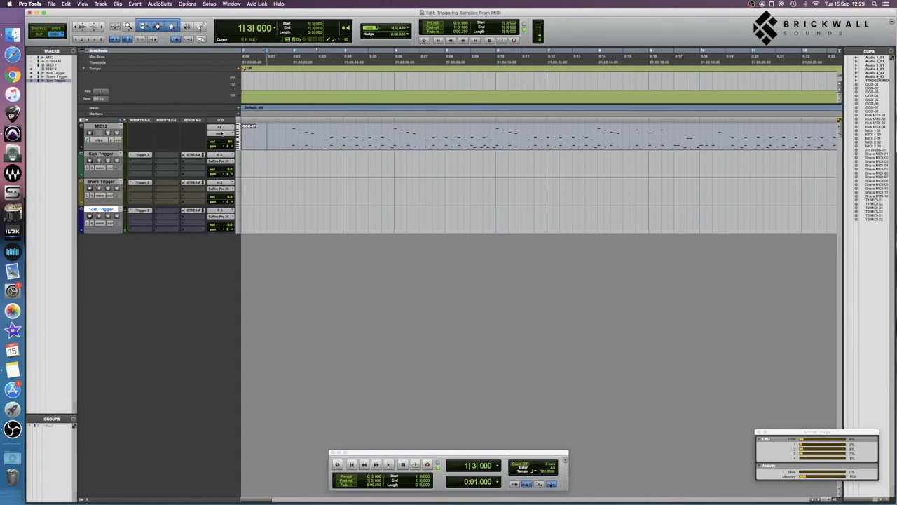
left_click(298, 148)
double_click(298, 148)
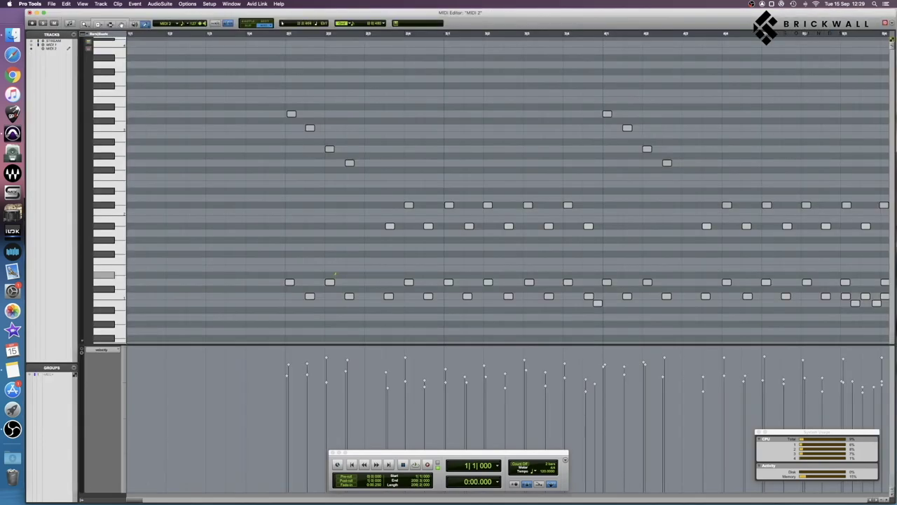
left_click(291, 283)
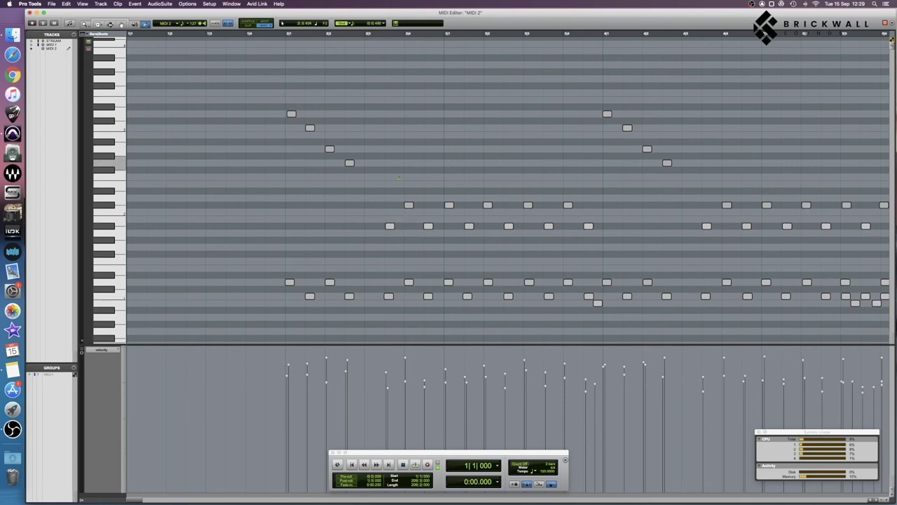
left_click(28, 12)
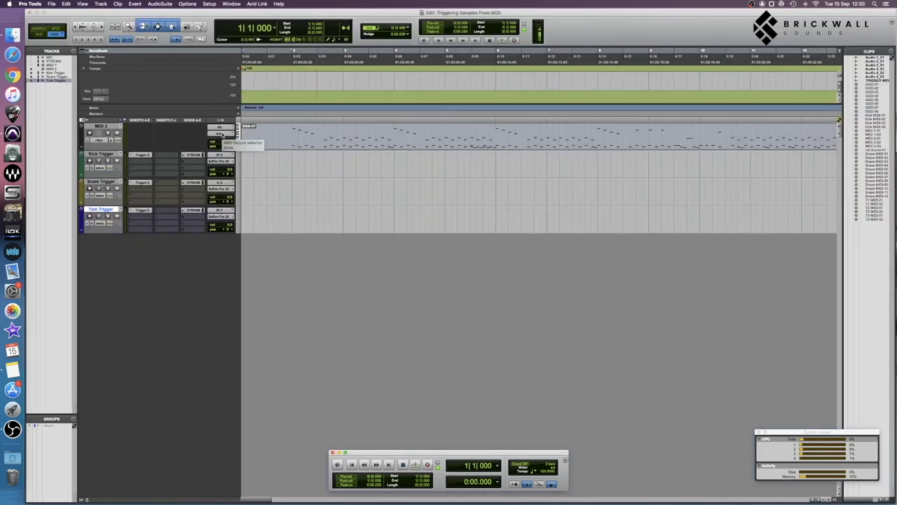
Set each Trigger's MIDI In note: the kick's note, Snare 38 D1, Tom 46 A#1, then close the plugin.
left_click(140, 154)
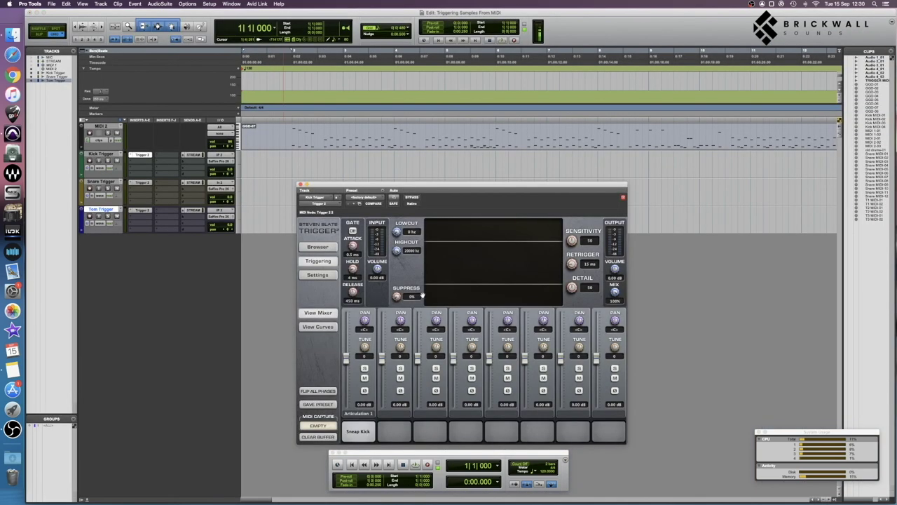
left_click(476, 342)
left_click(473, 342)
left_click(142, 182)
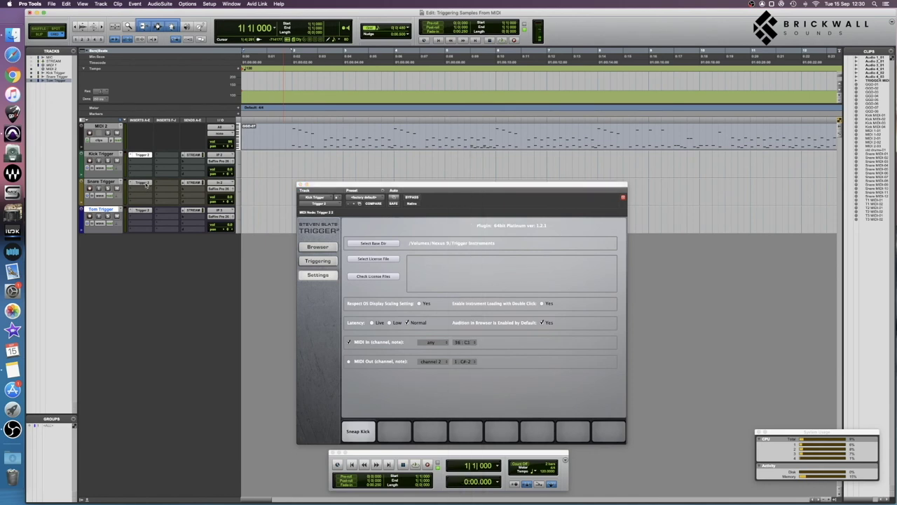
left_click(470, 343)
left_click(470, 342)
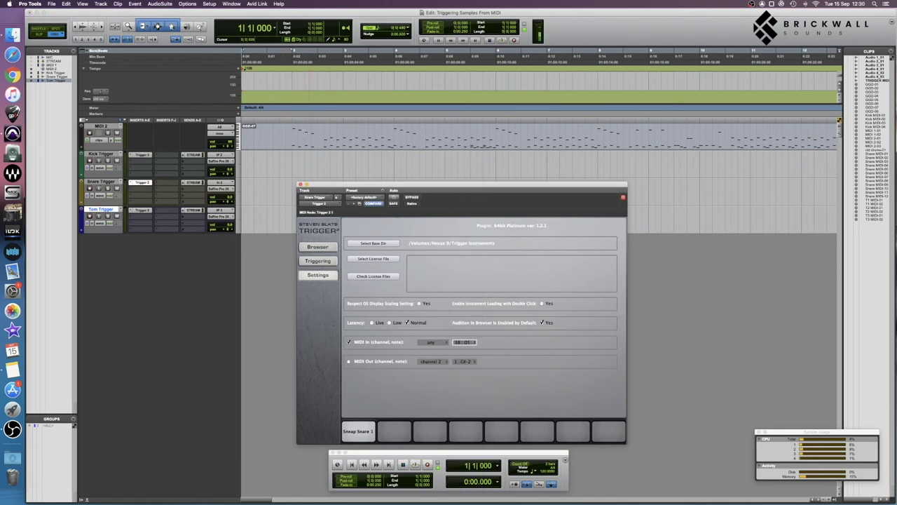
left_click(140, 211)
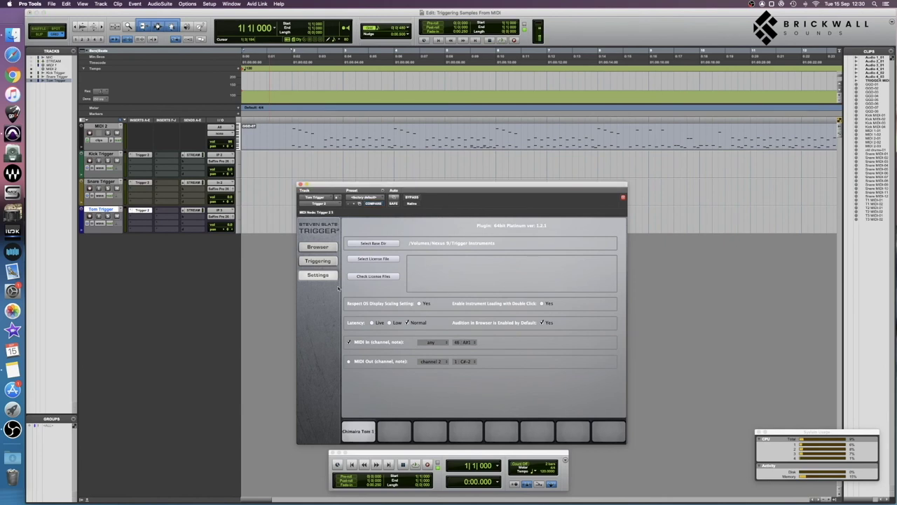
left_click(468, 342)
left_click(474, 343)
left_click(300, 185)
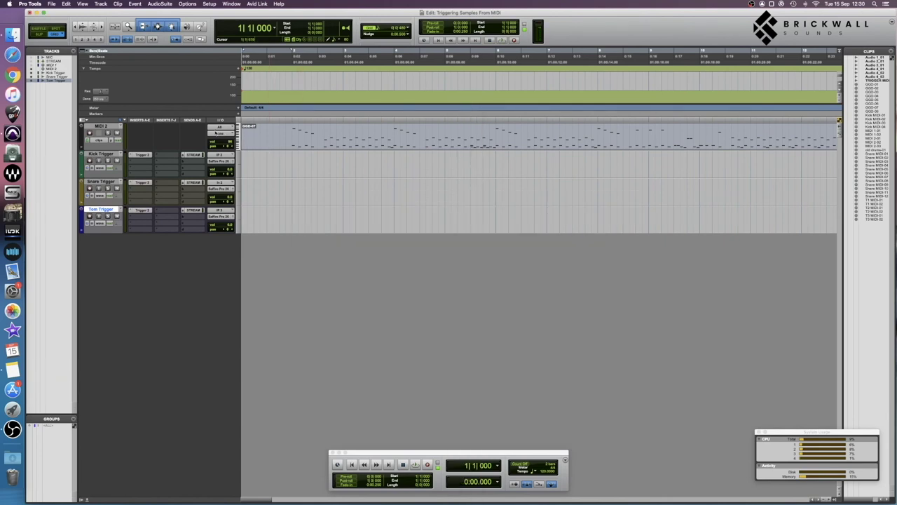
Route MIDI 2's output to Kick Trigger and Snare Trigger – Trigger 2 channel 1.
left_click(217, 134)
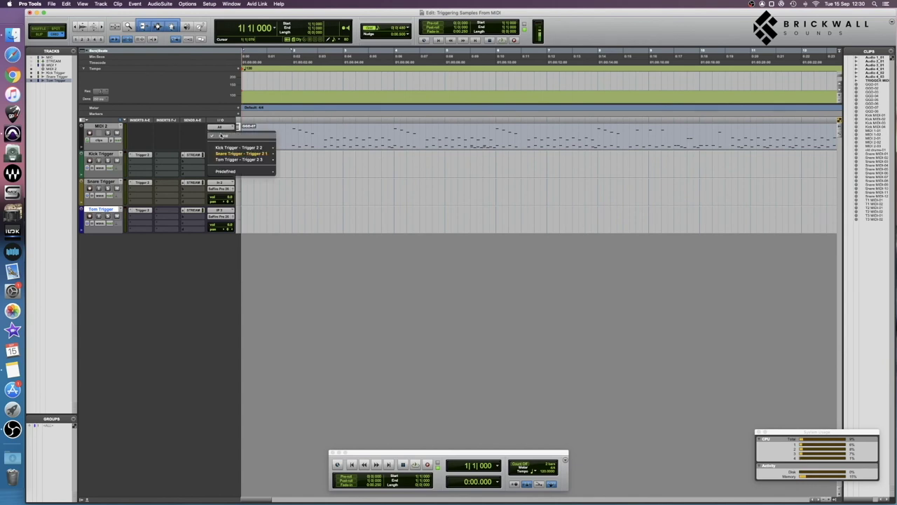
left_click(202, 137)
left_click(217, 135)
mouse_move(260, 147)
left_click(294, 149)
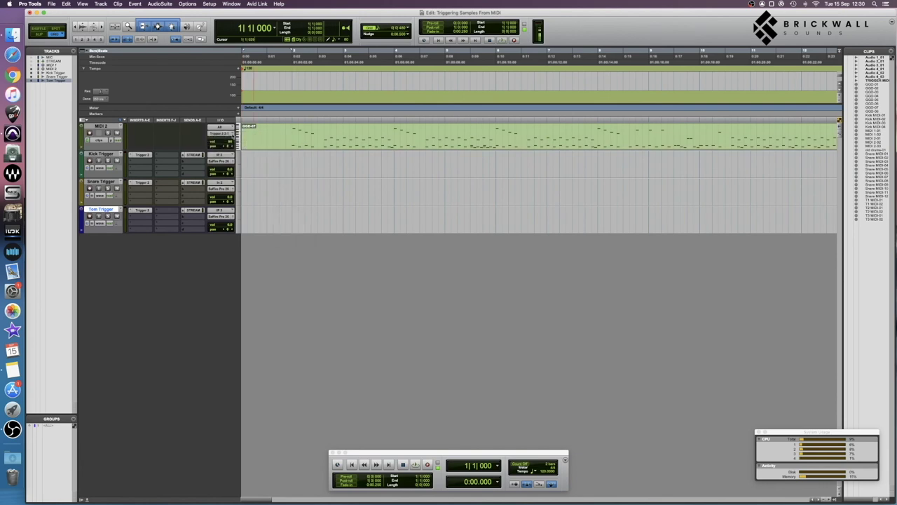
left_click(218, 135)
left_click(282, 143)
Add Tom Trigger as a further MIDI 2 destination and start playback.
left_click(218, 136)
left_click(267, 144)
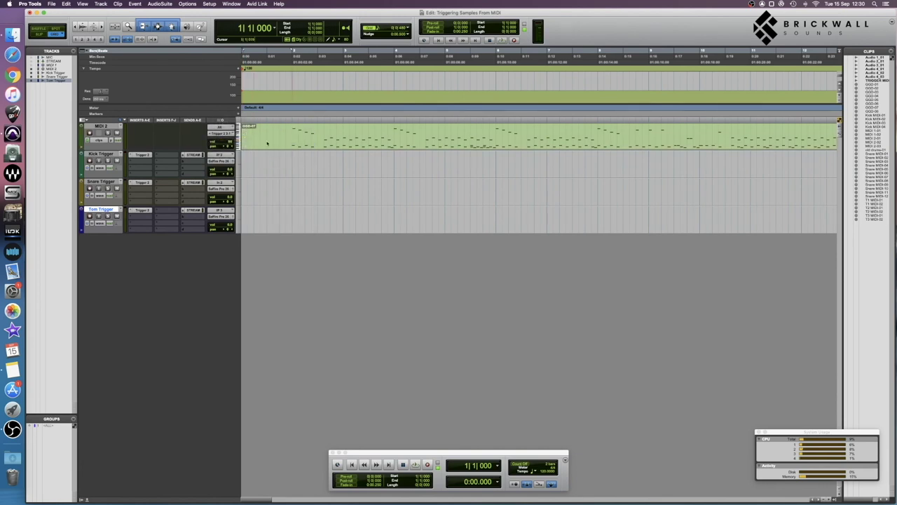
left_click(220, 136)
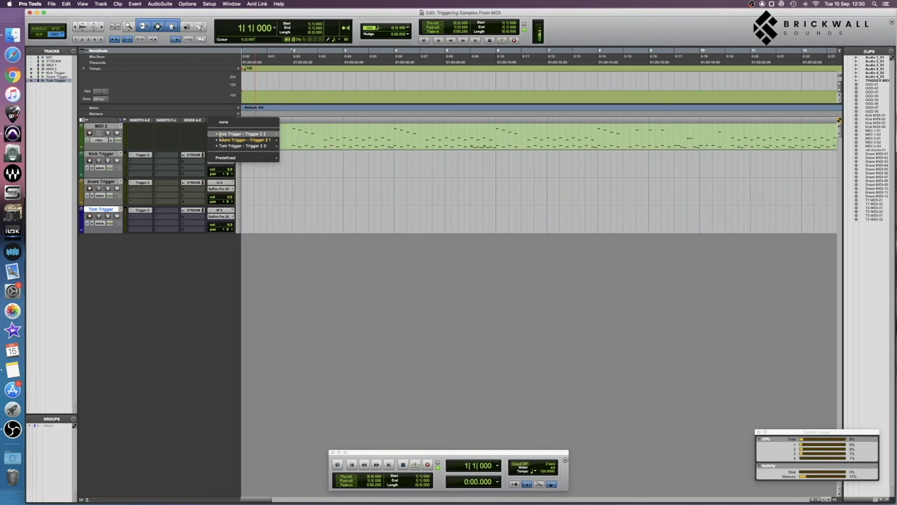
mouse_move(245, 145)
left_click(294, 150)
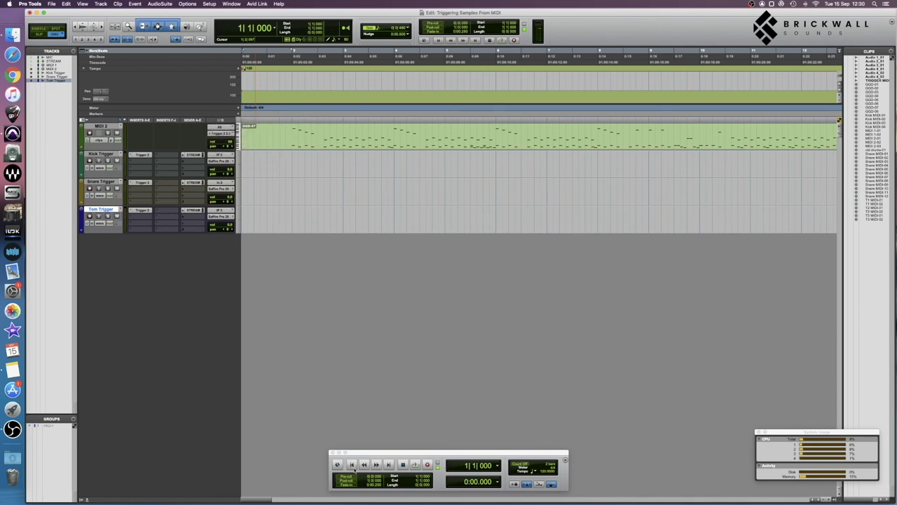
key("space")
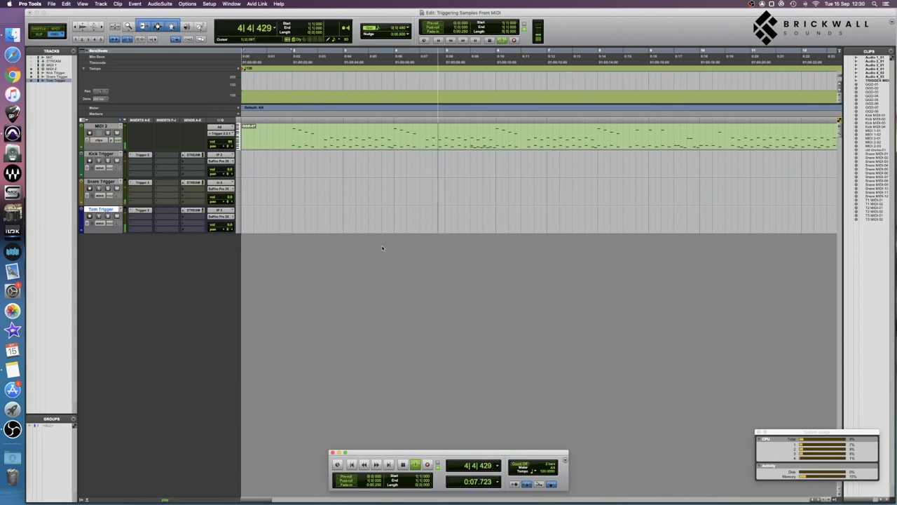
key("space")
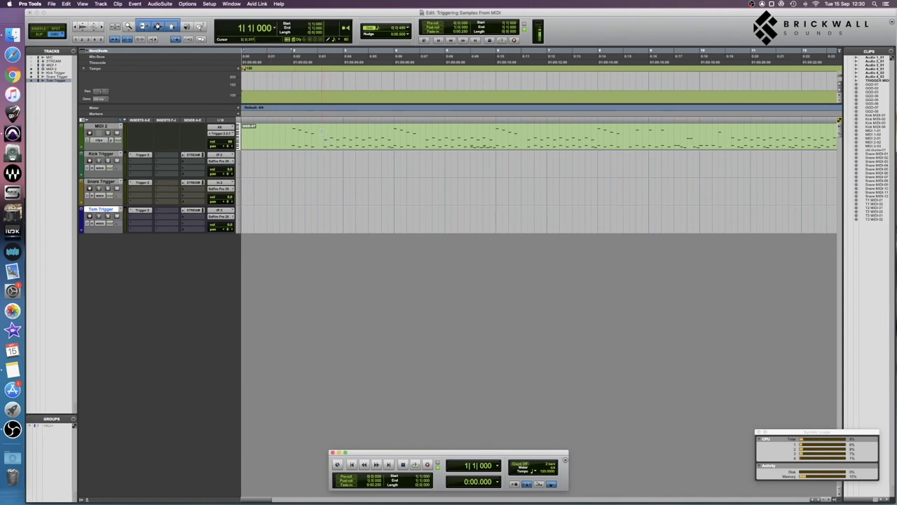
Hide the MIDI 2 track, then play from bar 3 and stop to check the triggers.
right_click(107, 127)
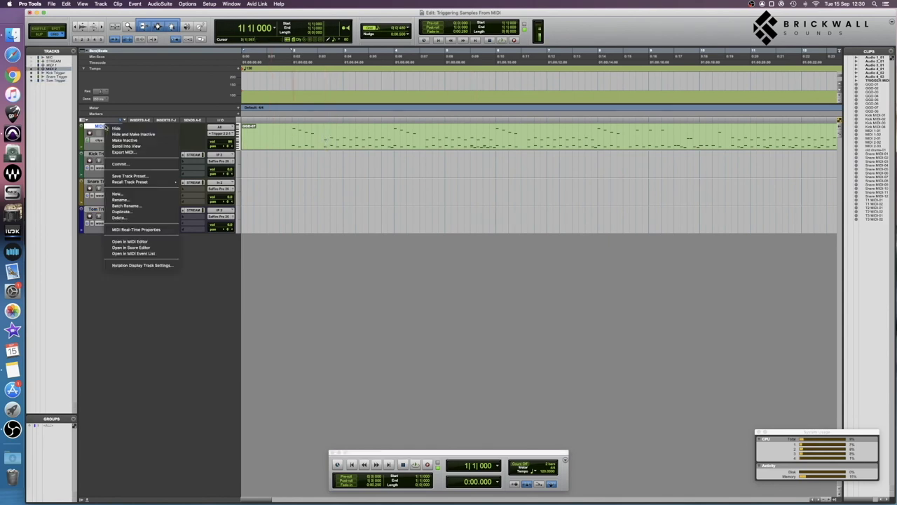
left_click(119, 128)
left_click(382, 135)
key("space")
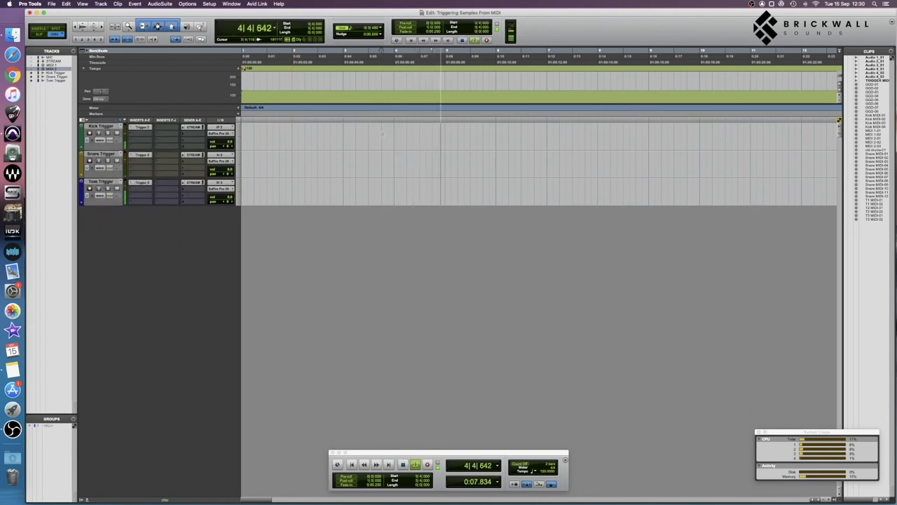
key("space")
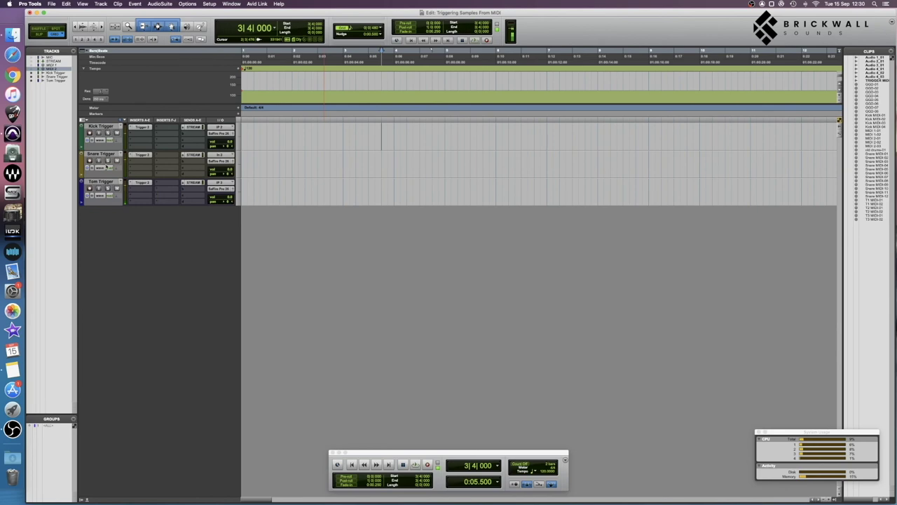